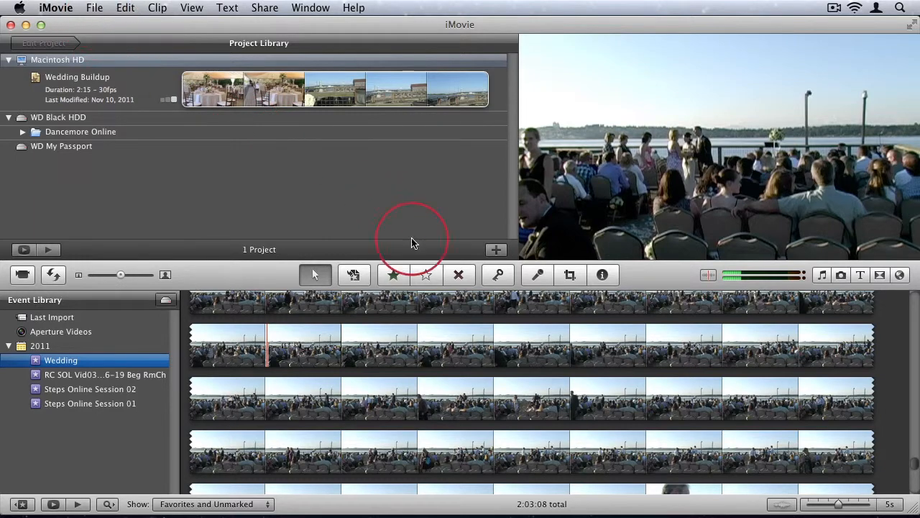
Start a new project, choose the Travel movie trailer template and preview it with the sound adjusted
left_click(495, 250)
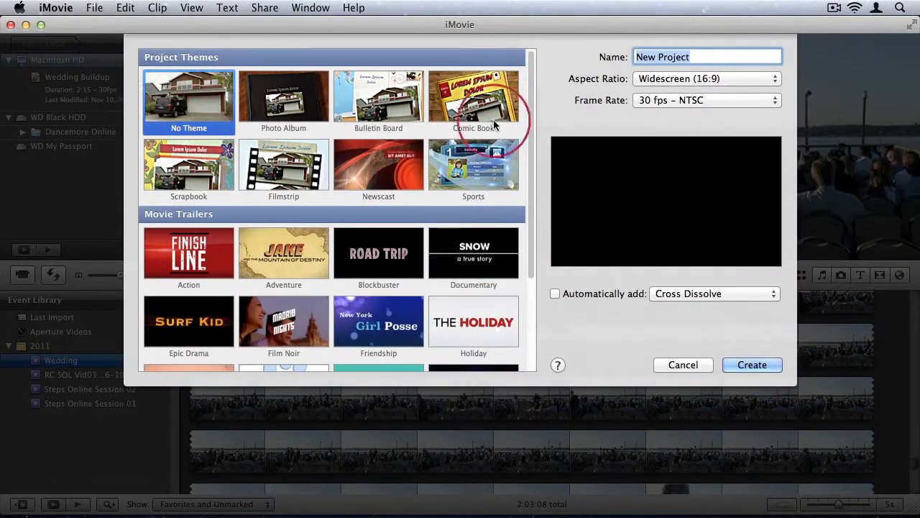
scroll(334, 169, "down", 5)
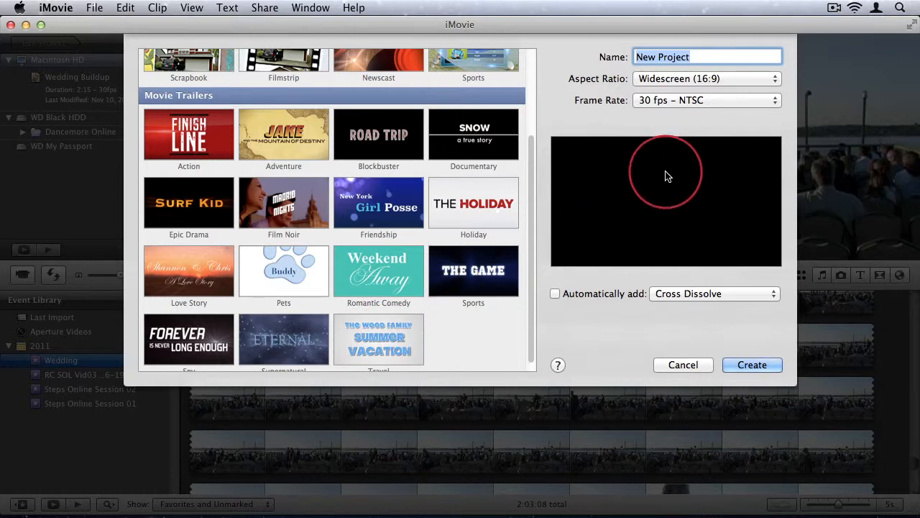
left_click(354, 334)
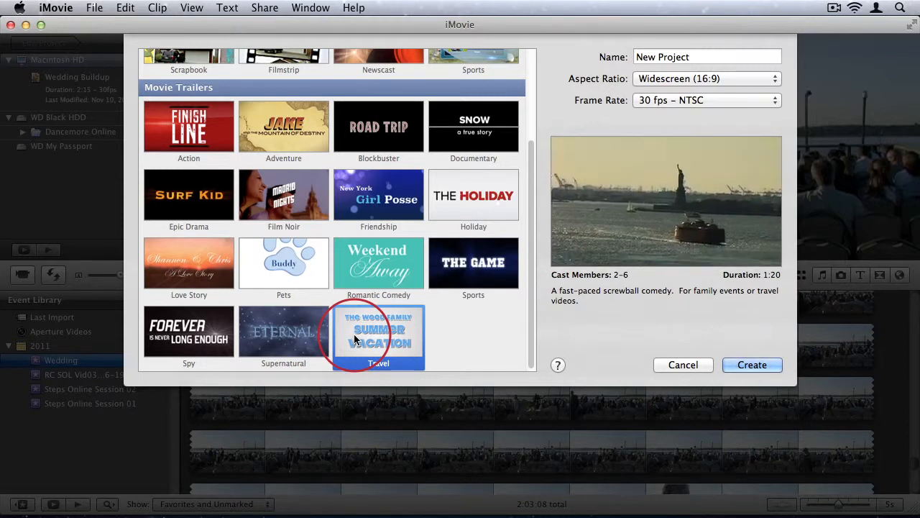
key("XF86AudioRaiseVolume")
key("XF86AudioRaiseVolume")
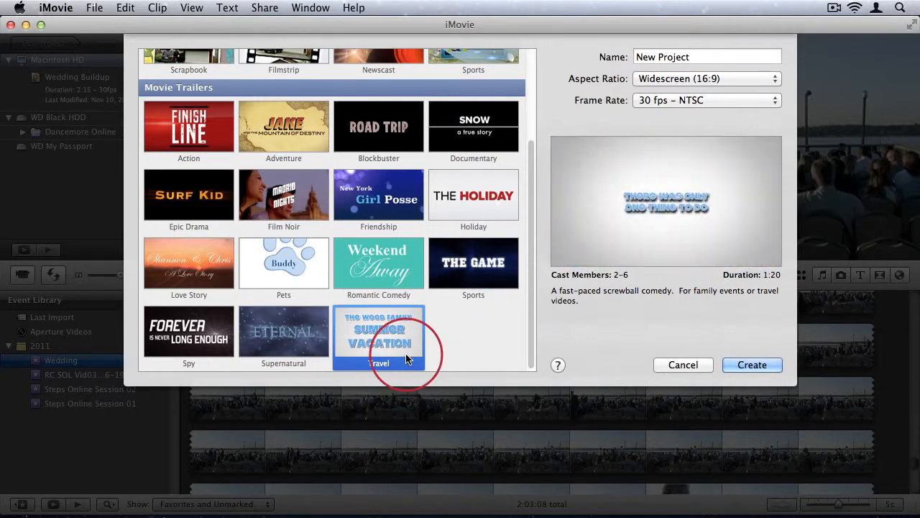
key("XF86AudioMute")
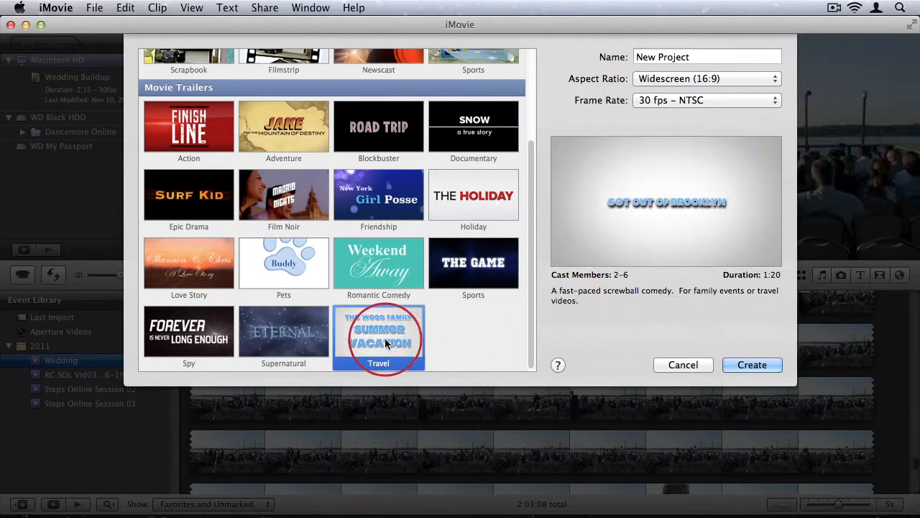
Name the trailer project Wedding Trailer, create it and open its outline for editing
left_click(662, 55)
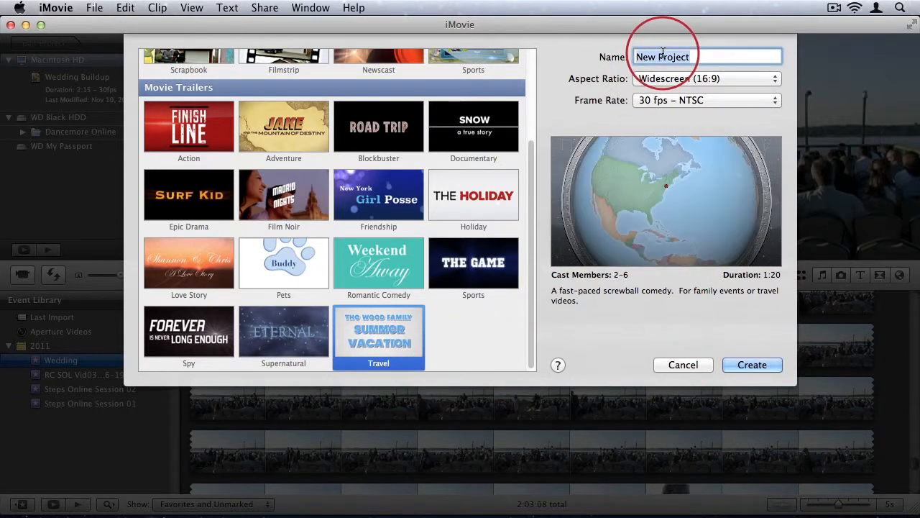
type("We")
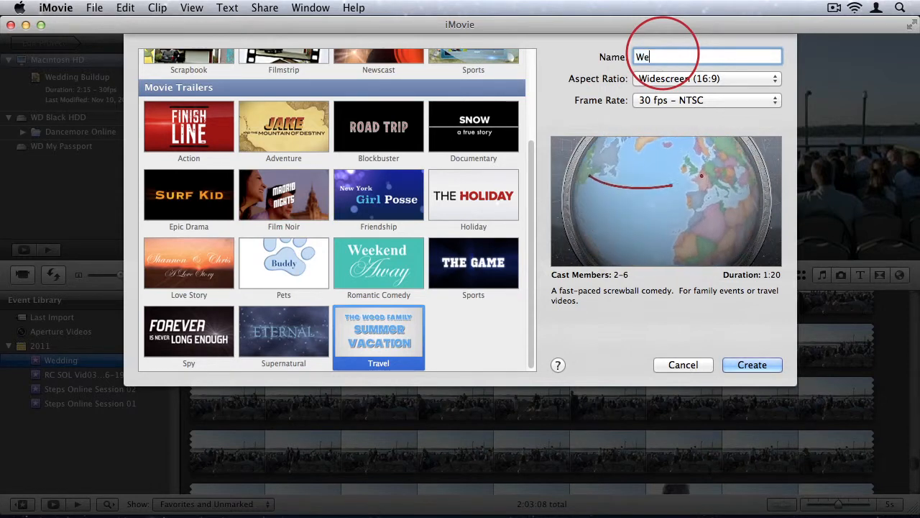
type("dding Trailer")
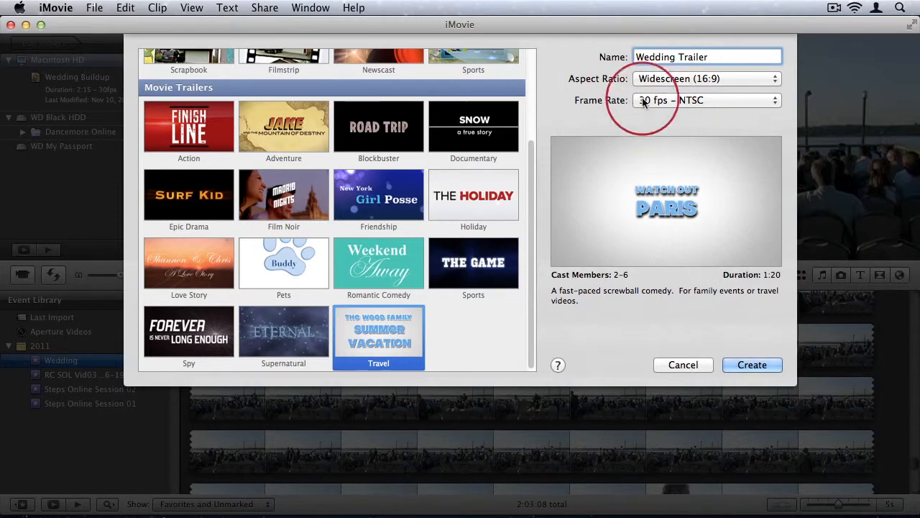
left_click(754, 365)
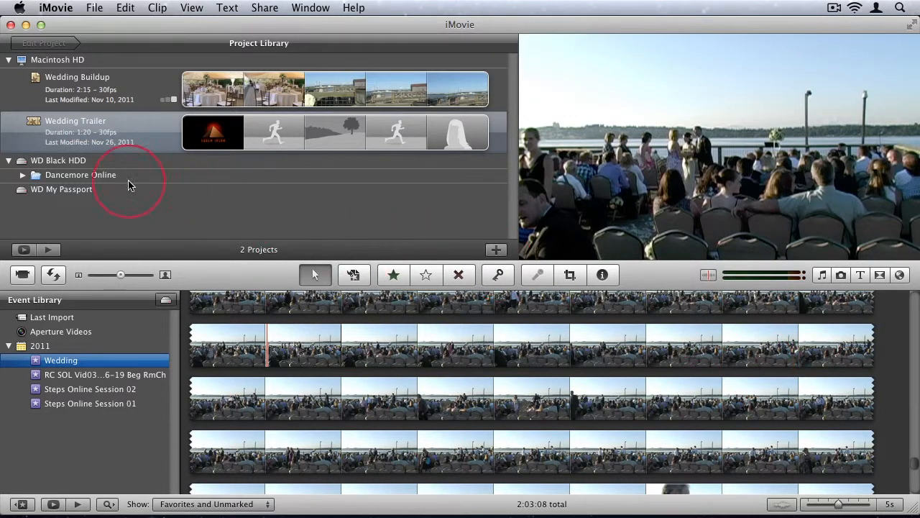
double_click(92, 134)
left_click(94, 66)
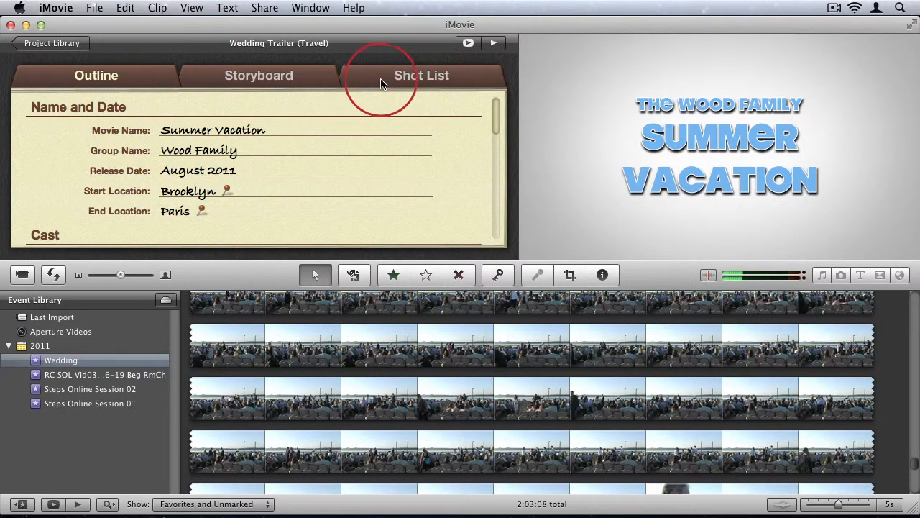
Examine the outline's name and date, cast, studio and credits sections
scroll(391, 126, "down", 10)
scroll(393, 128, "up", 3)
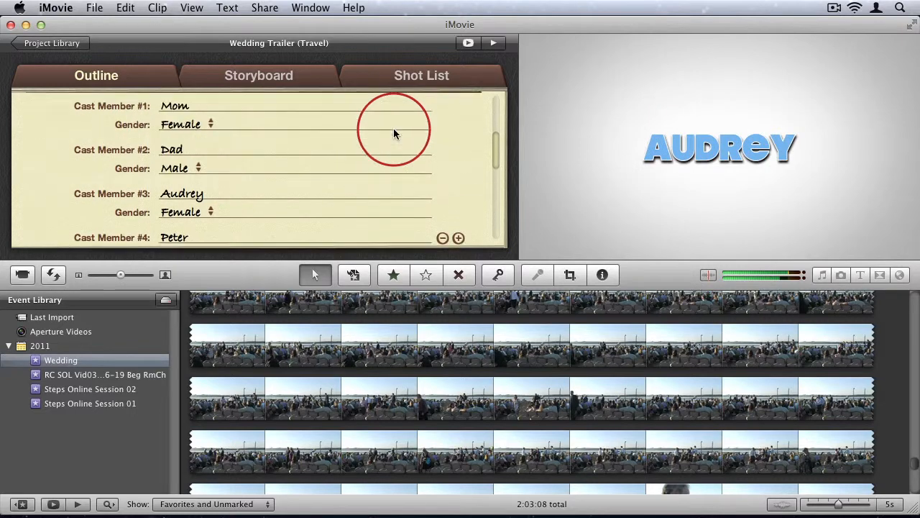
scroll(393, 133, "up", 5)
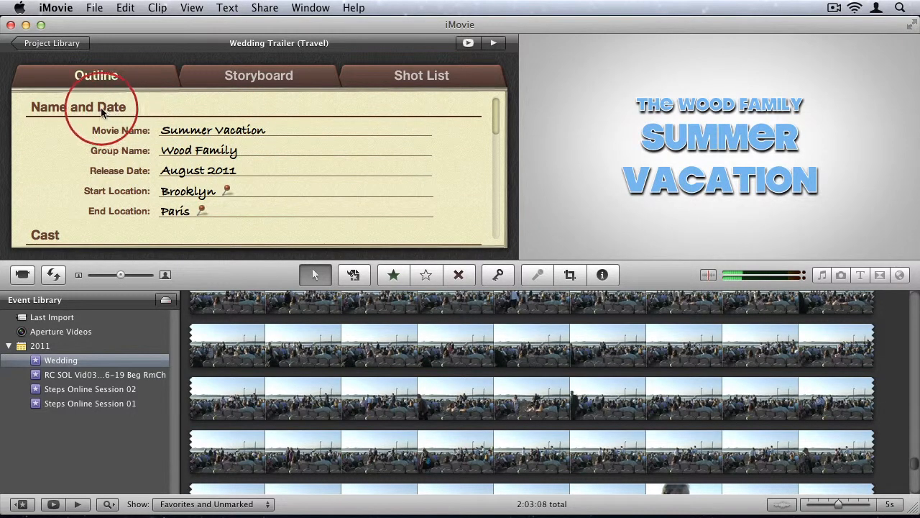
scroll(151, 188, "down", 10)
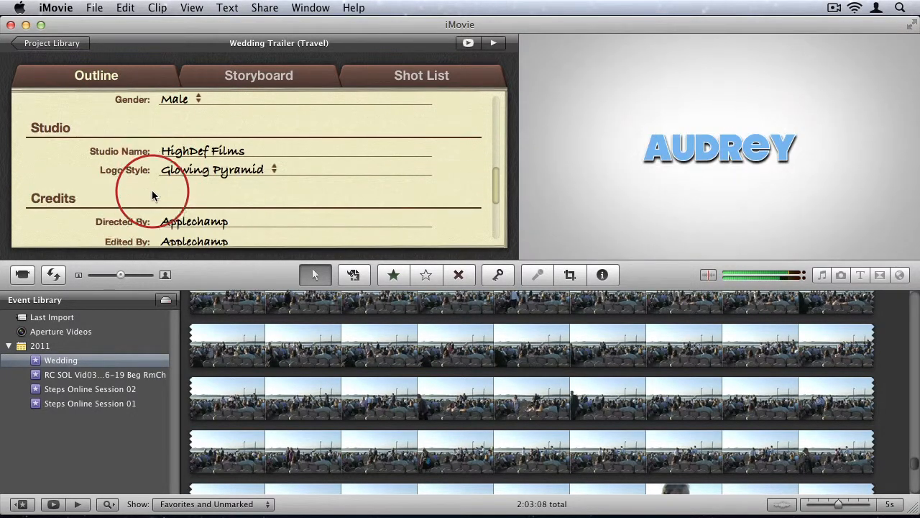
scroll(89, 159, "down", 5)
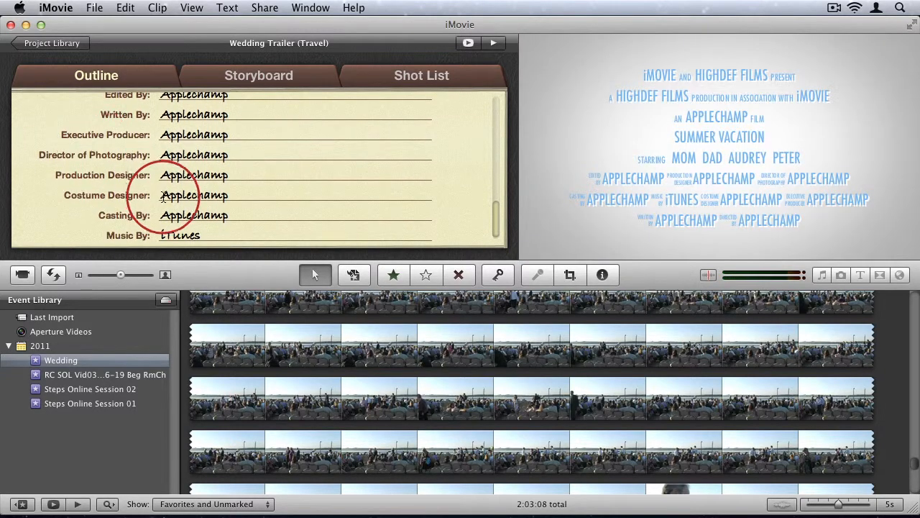
scroll(206, 193, "up", 4)
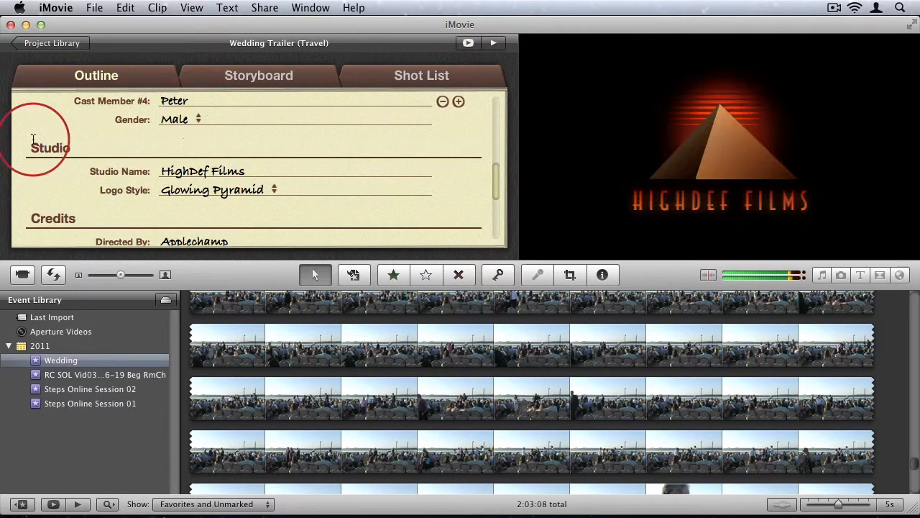
scroll(252, 154, "down", 4)
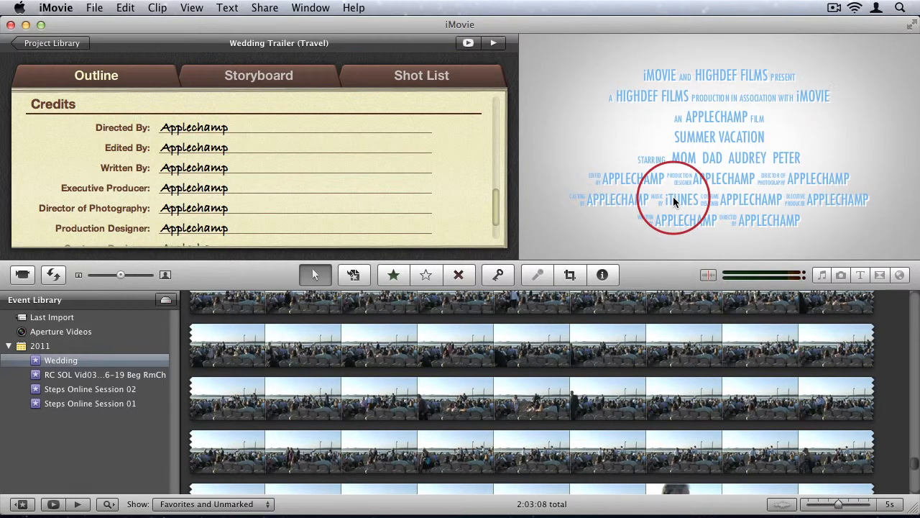
scroll(246, 189, "up", 5)
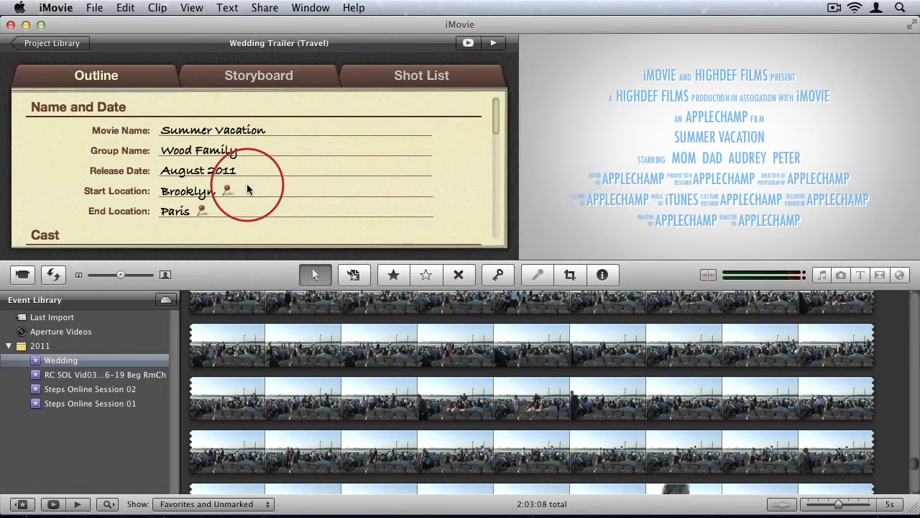
Set the trailer's movie name to Wedding Trailer and its group name to Applechamp
double_click(205, 130)
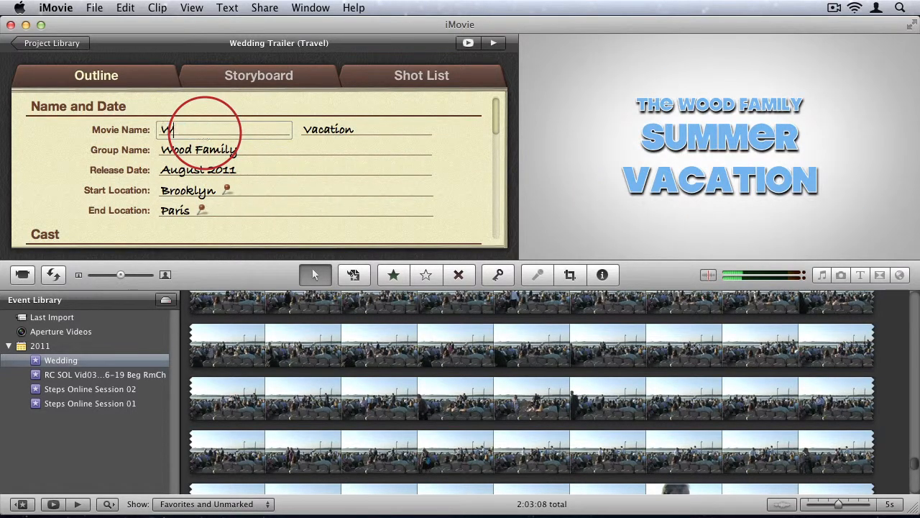
key("Tab")
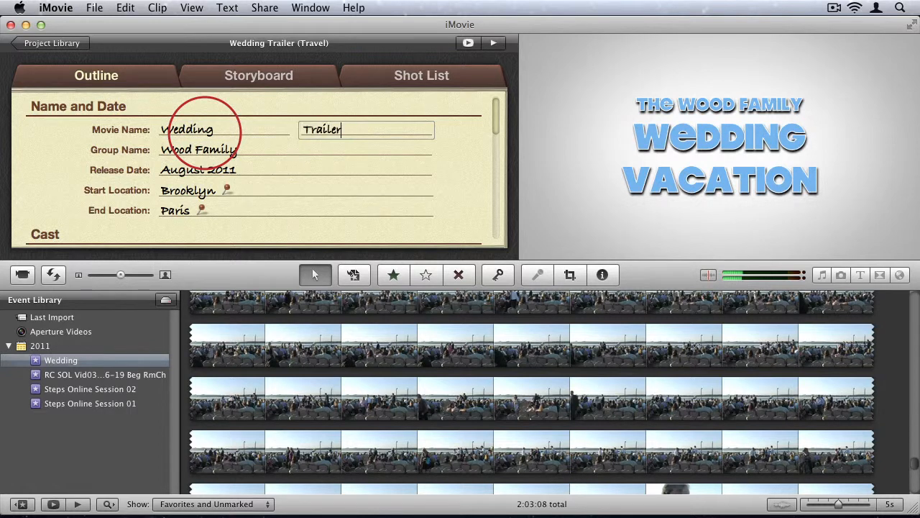
left_click(177, 151)
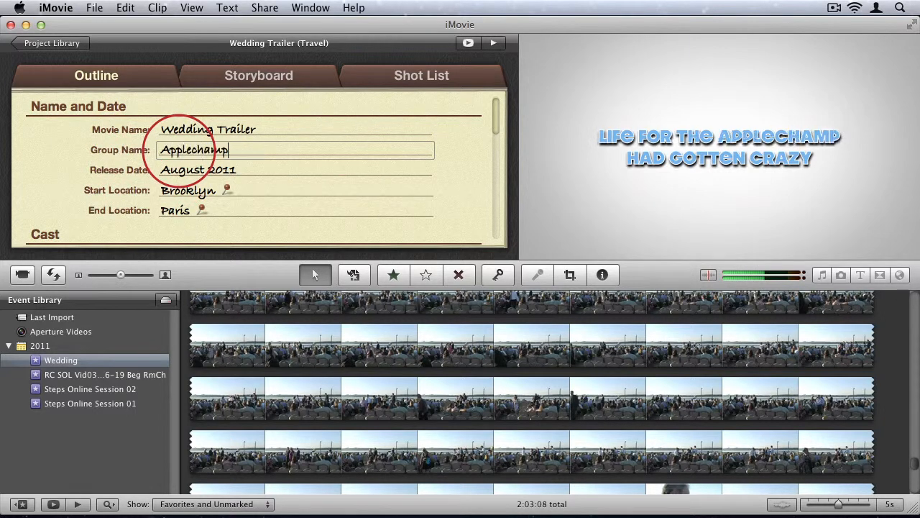
Look at the available choices for the trailer's start location and cancel without changing it
left_click(187, 190)
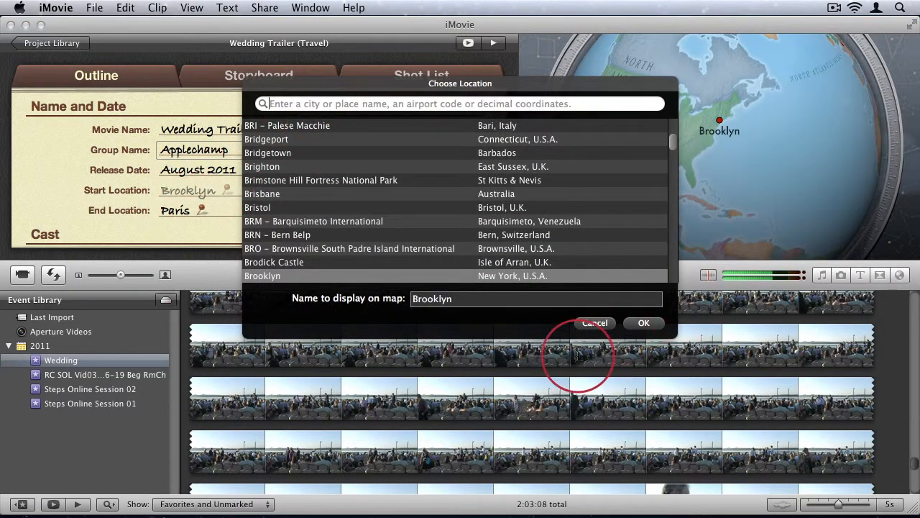
left_click(601, 323)
Try Person 1 as the first cast member's name and restore it to Mom
scroll(214, 167, "down", 3)
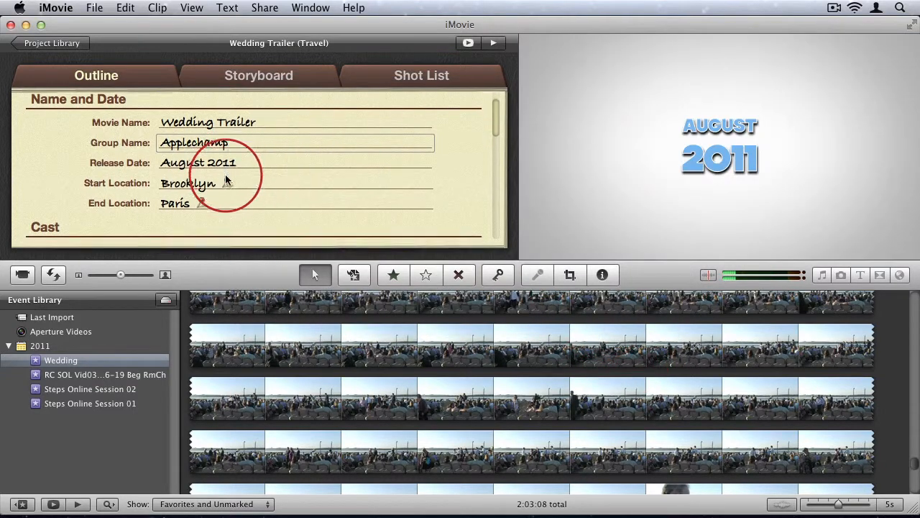
scroll(214, 169, "down", 5)
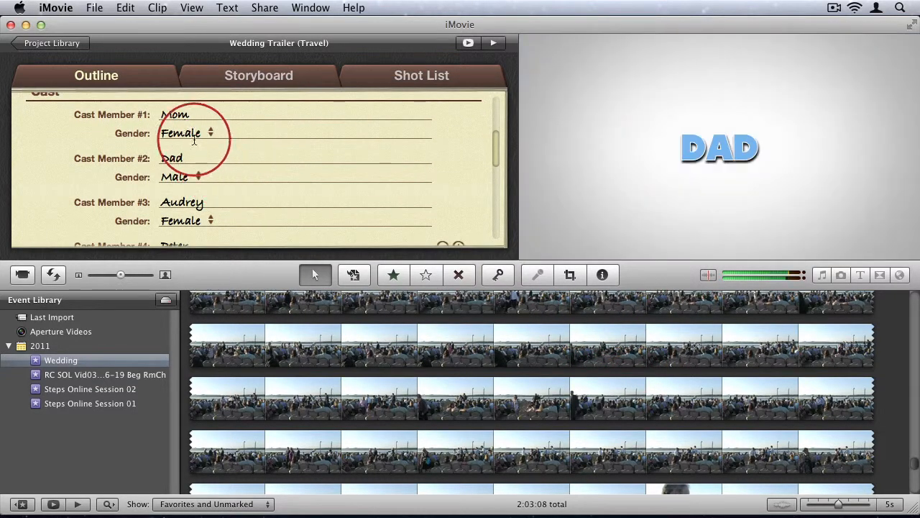
scroll(194, 144, "up", 2)
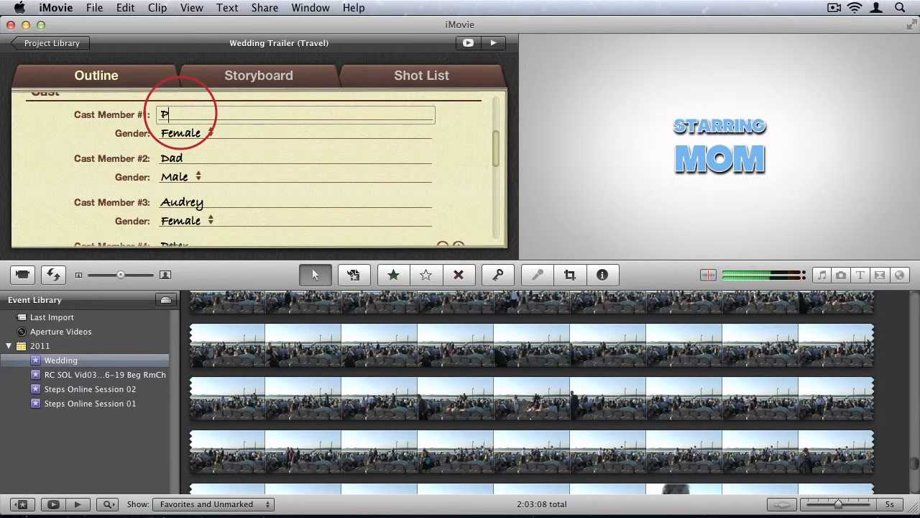
type("1")
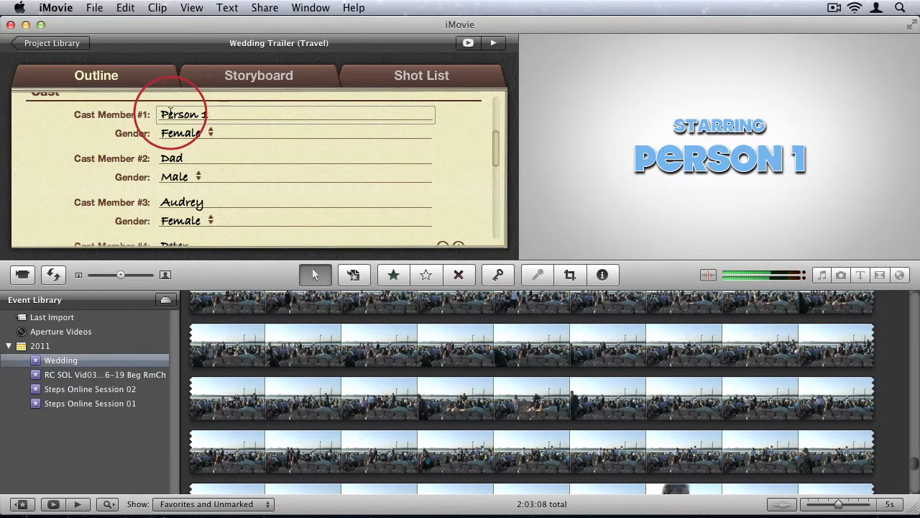
left_click(178, 162)
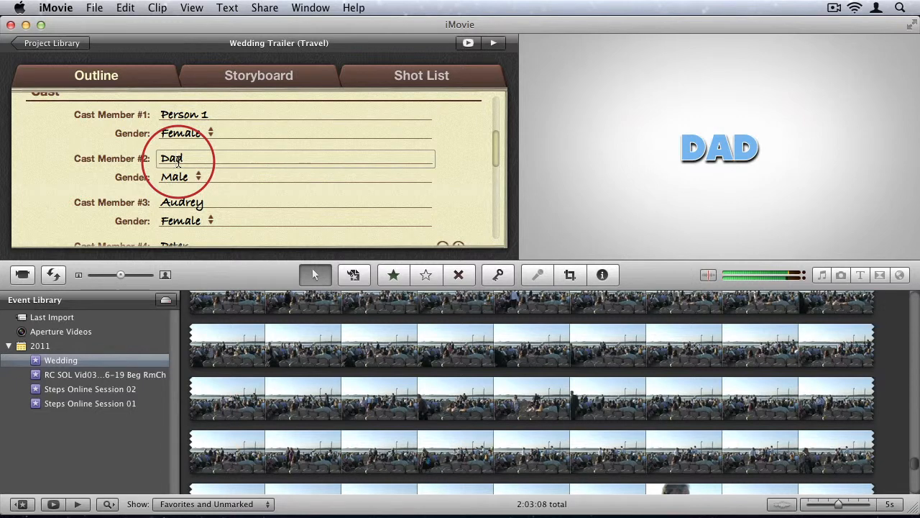
triple_click(184, 112)
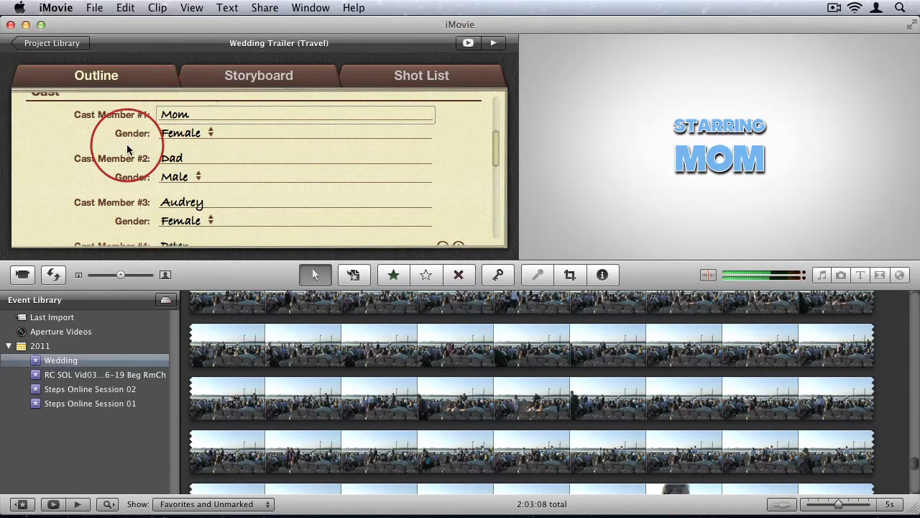
Add a fifth cast member to the outline's cast list and remove it again
scroll(205, 185, "down", 3)
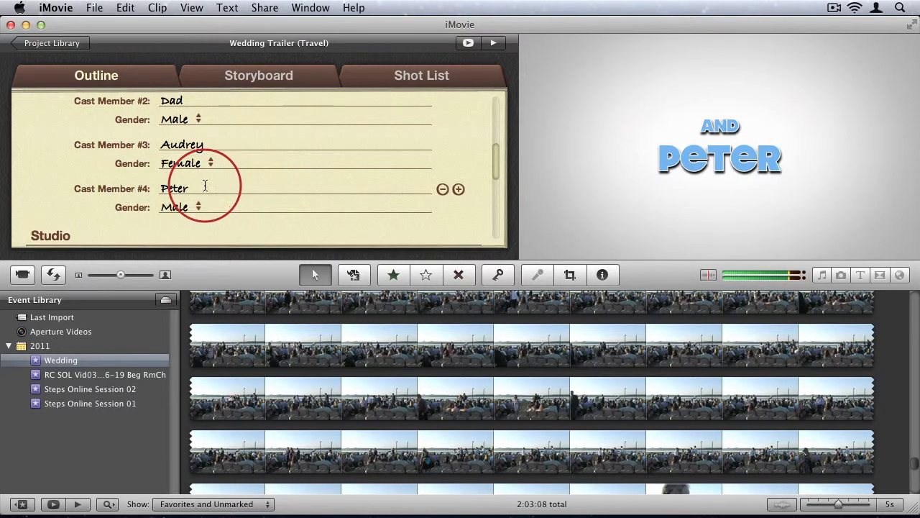
scroll(199, 160, "up", 5)
scroll(194, 144, "down", 3)
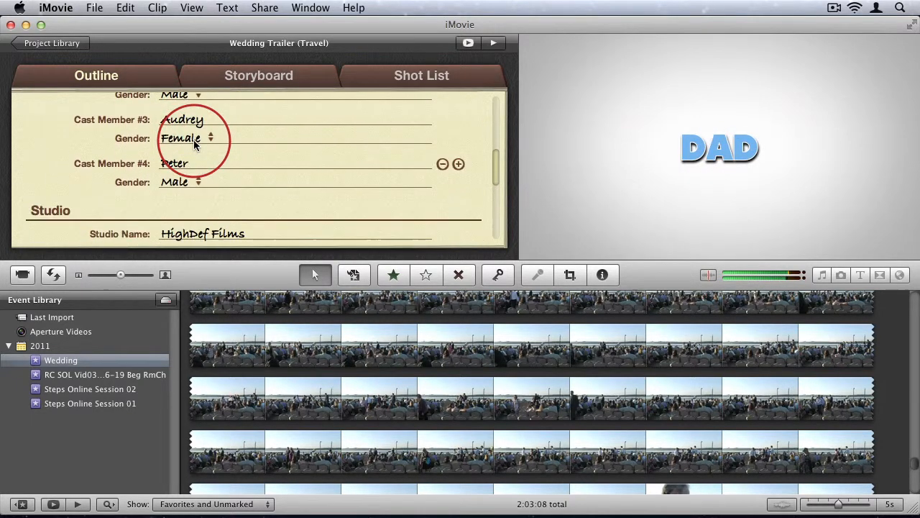
scroll(194, 145, "up", 3)
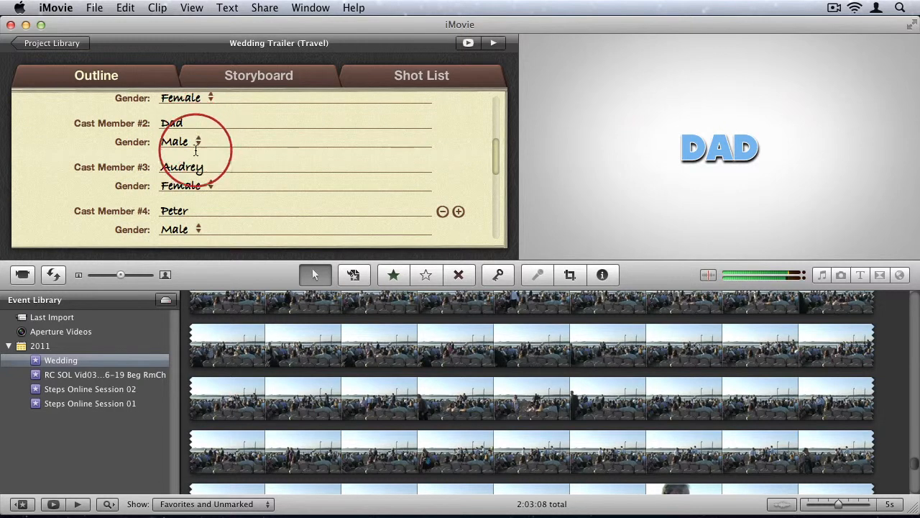
scroll(198, 162, "down", 4)
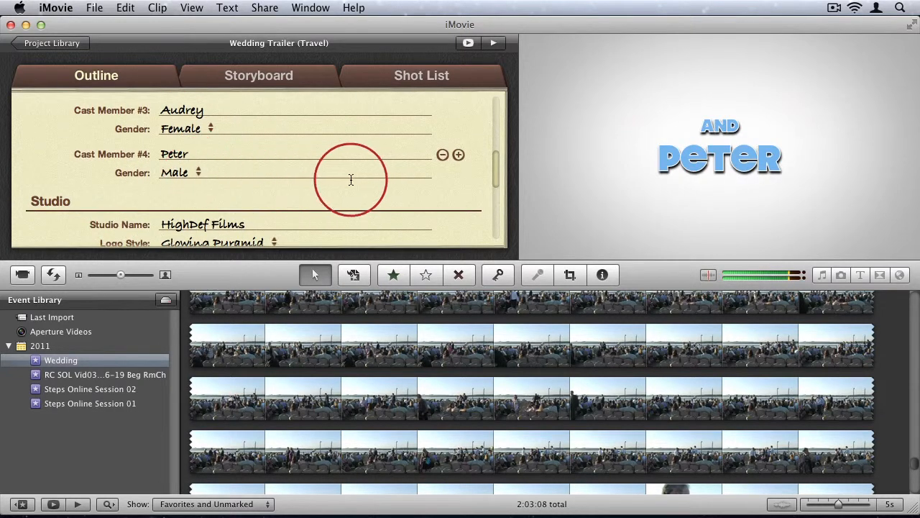
left_click(458, 155)
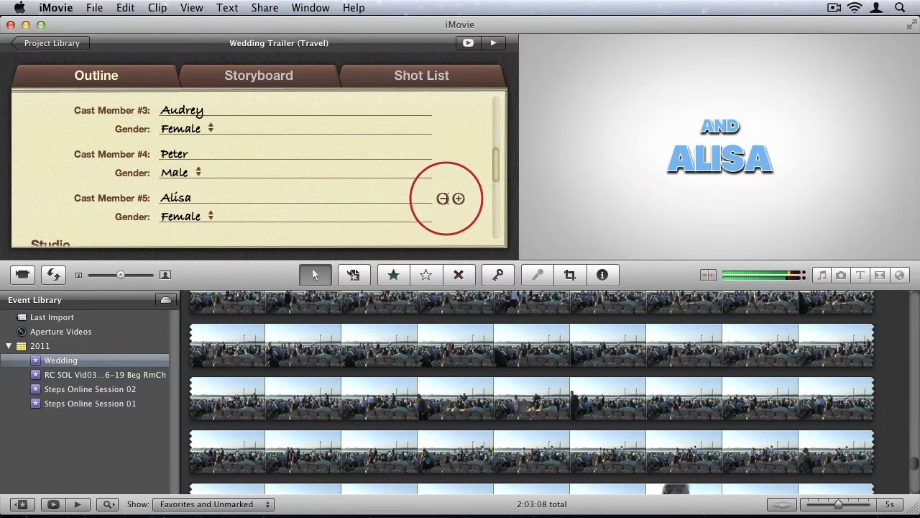
left_click(443, 198)
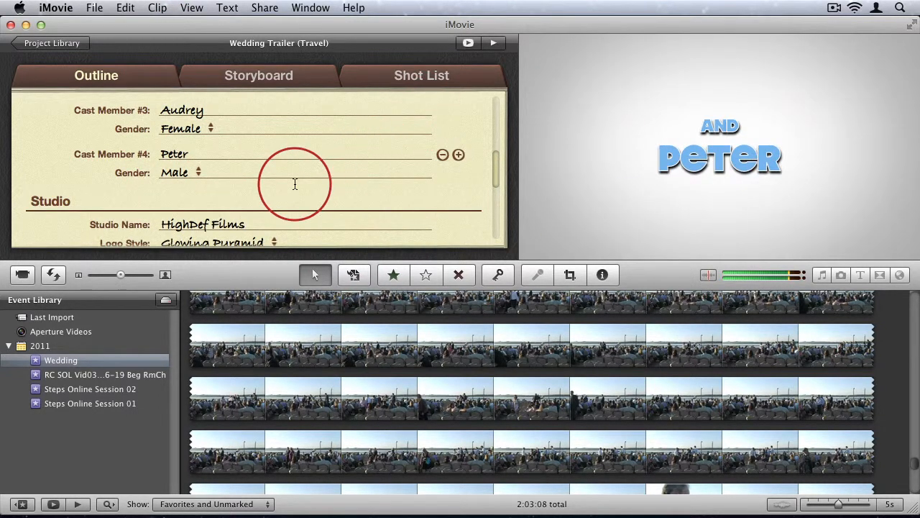
Set the studio name in the outline to Applechamp Films
scroll(295, 184, "down", 3)
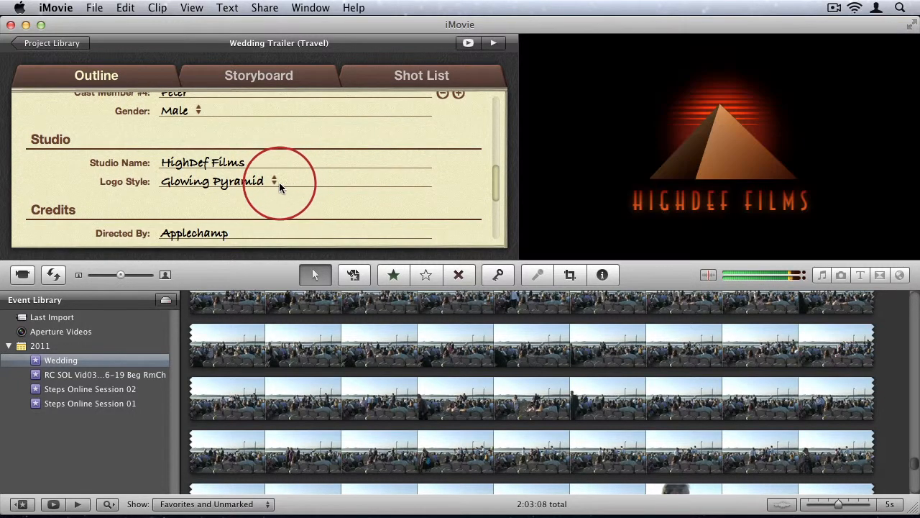
left_click(177, 162)
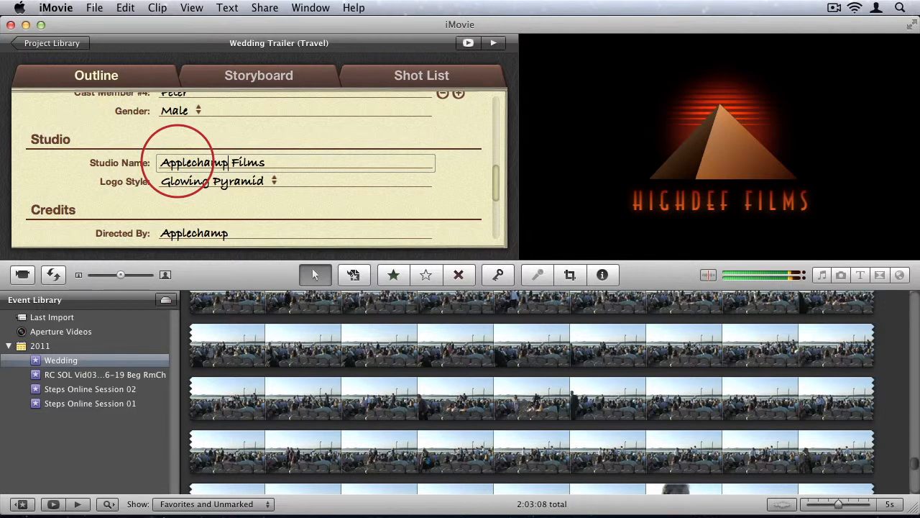
Set the studio's logo style in the outline to Sun Rays Through Clouds
left_click(232, 182)
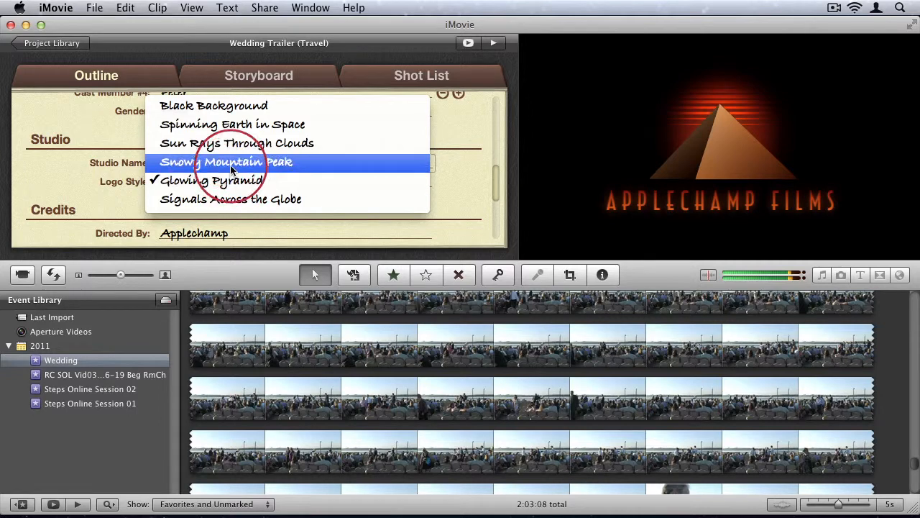
left_click(205, 182)
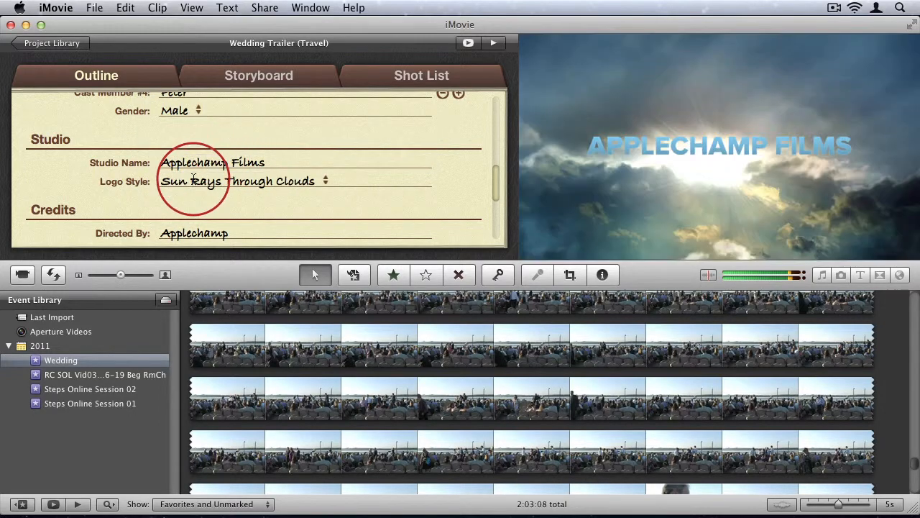
Review the outline's credits, and open the storyboard to examine its title sections and placeholder shots
scroll(267, 237, "down", 5)
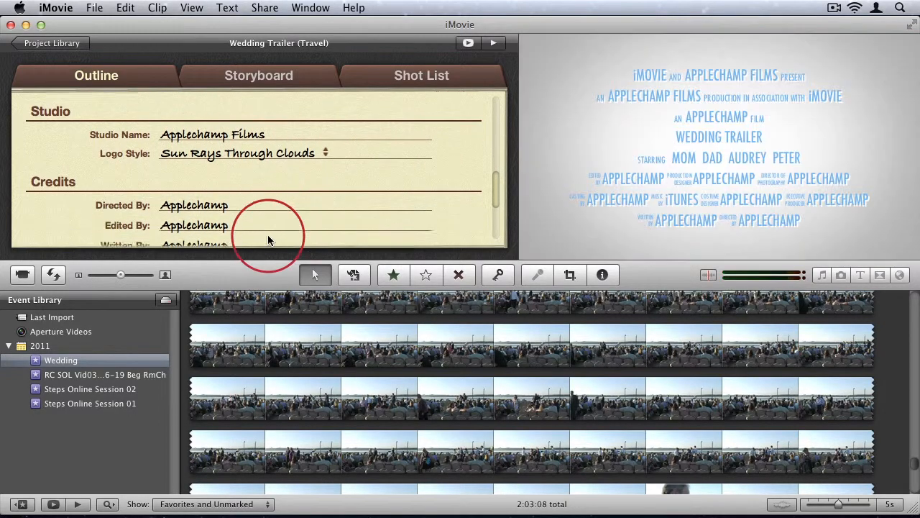
scroll(151, 129, "down", 3)
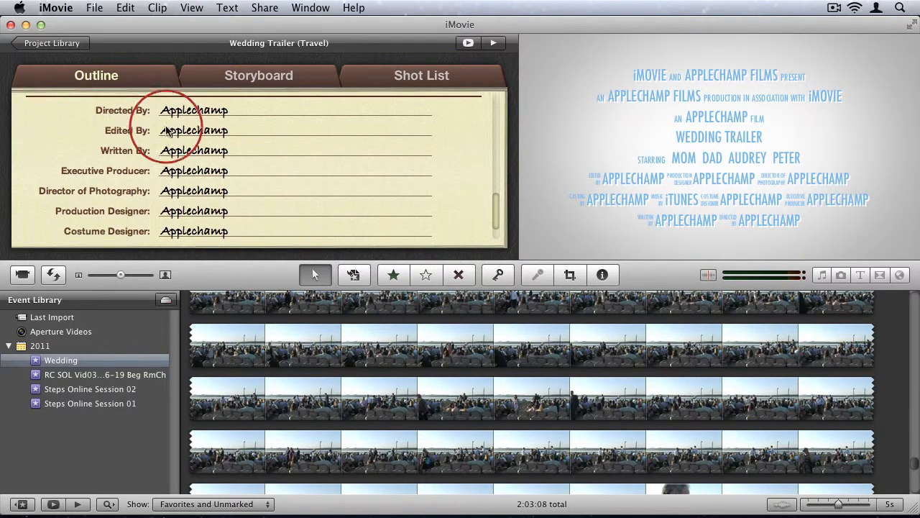
scroll(169, 119, "up", 3)
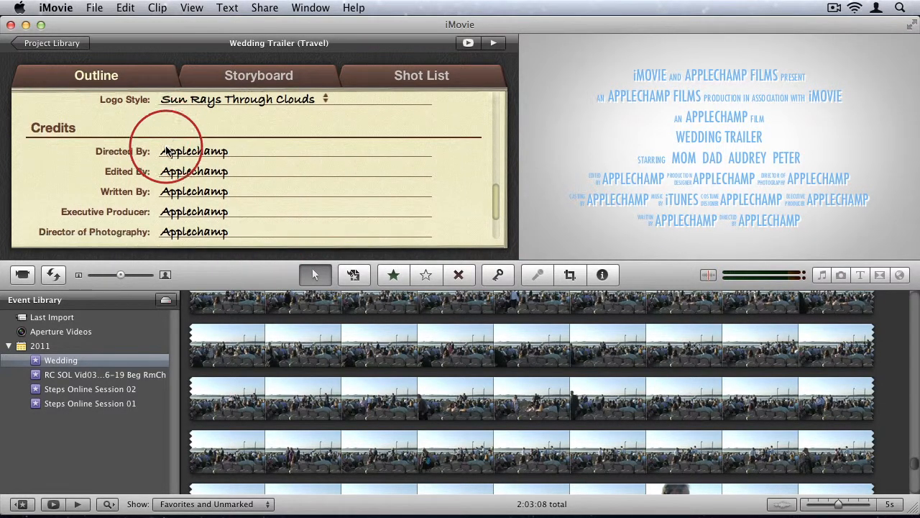
scroll(176, 144, "down", 2)
scroll(186, 201, "up", 10)
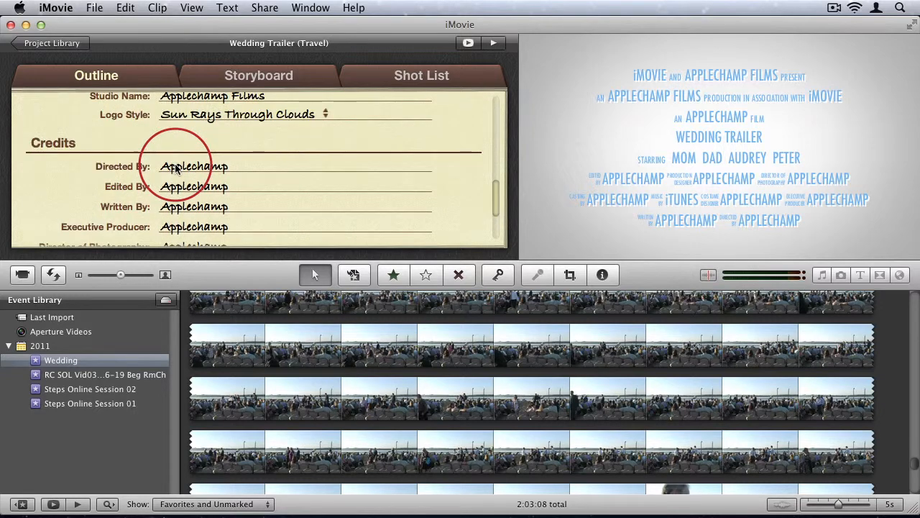
left_click(244, 72)
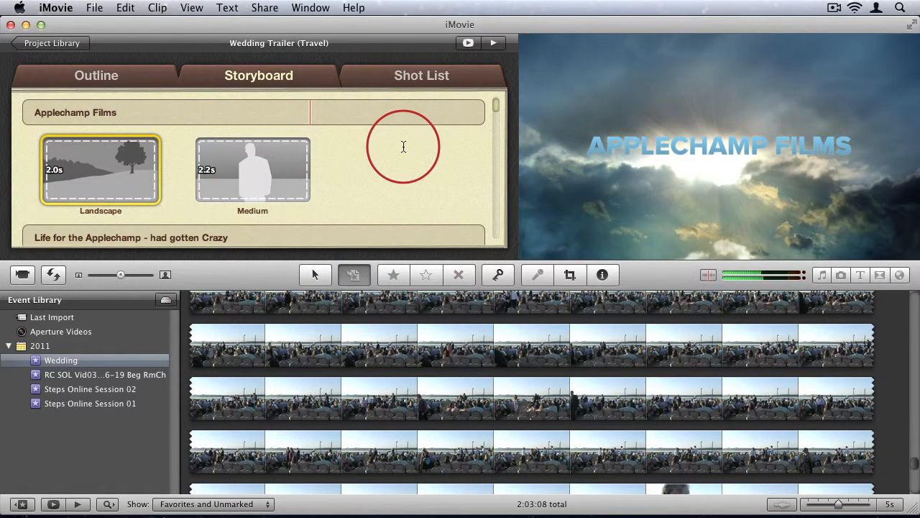
scroll(403, 147, "down", 5)
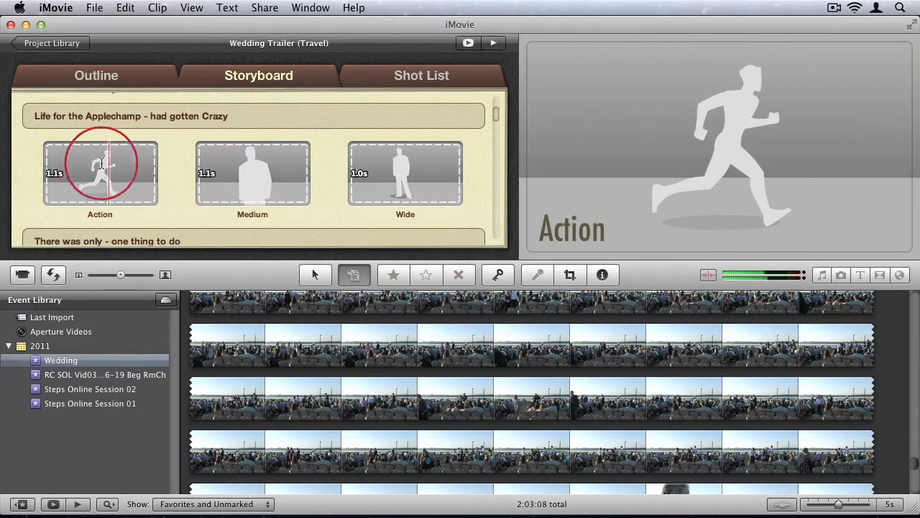
left_click(172, 126)
scroll(180, 136, "down", 10)
scroll(180, 136, "up", 10)
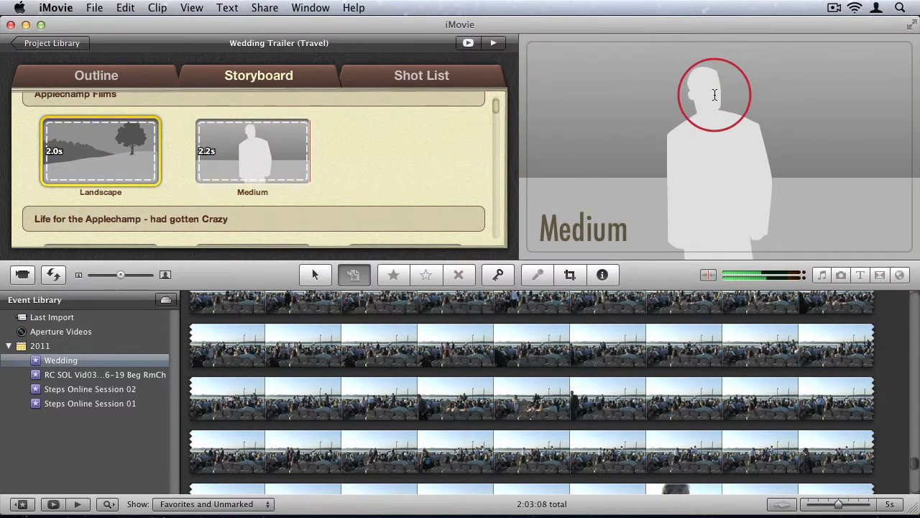
scroll(130, 162, "up", 1)
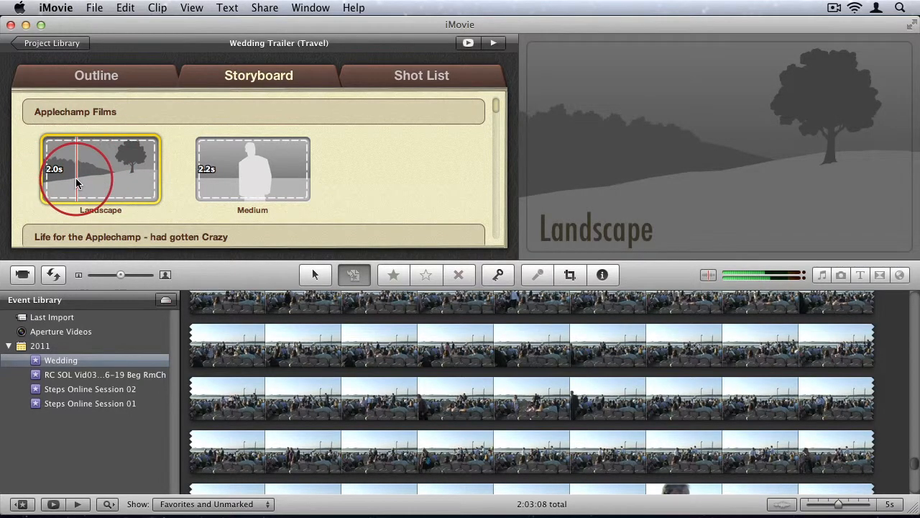
Fill the Applechamp Films section's Landscape shot with the seated outdoor ceremony crowd and its Medium shot with the man in a tuxedo holding a microphone
scroll(325, 337, "up", 3)
scroll(325, 337, "up", 2)
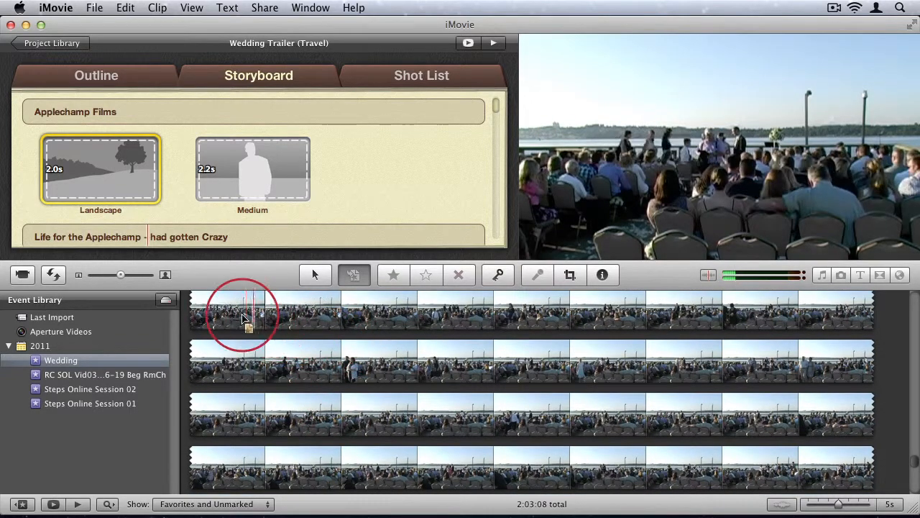
left_click_drag(232, 322, 262, 319)
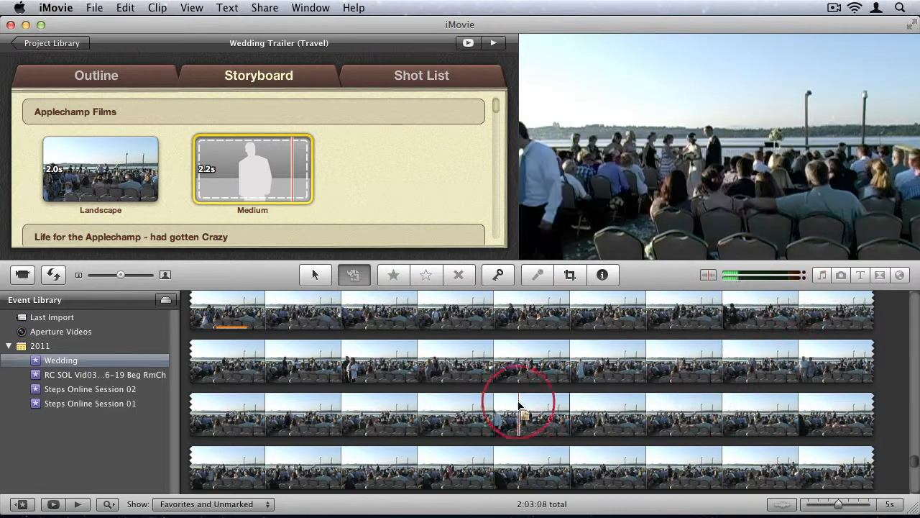
scroll(523, 399, "down", 5)
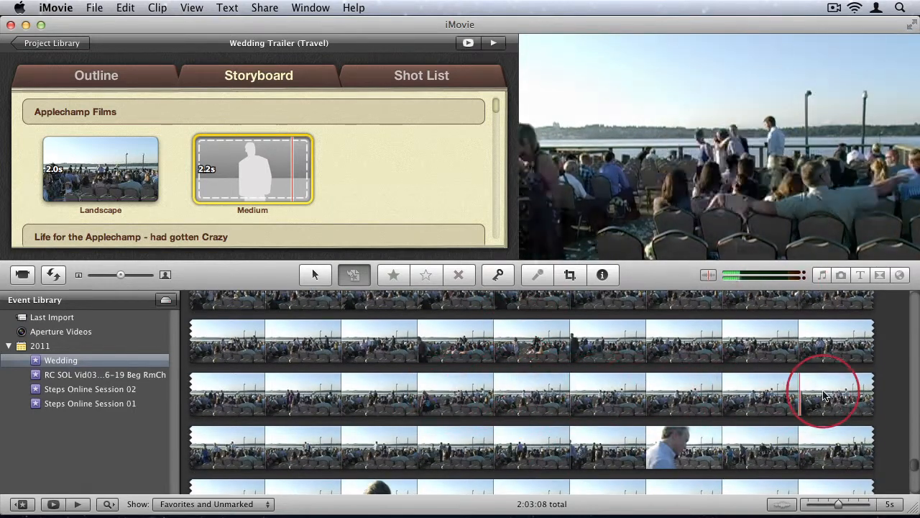
scroll(791, 380, "down", 5)
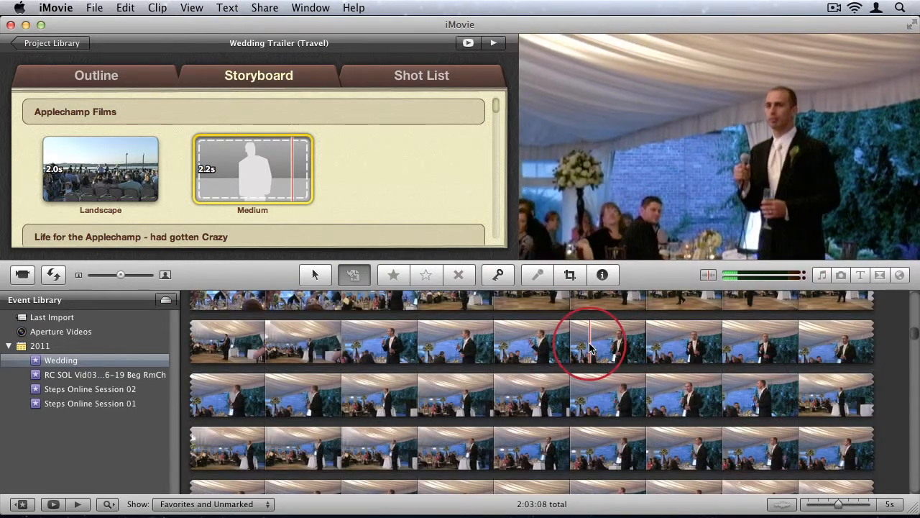
left_click_drag(594, 348, 618, 344)
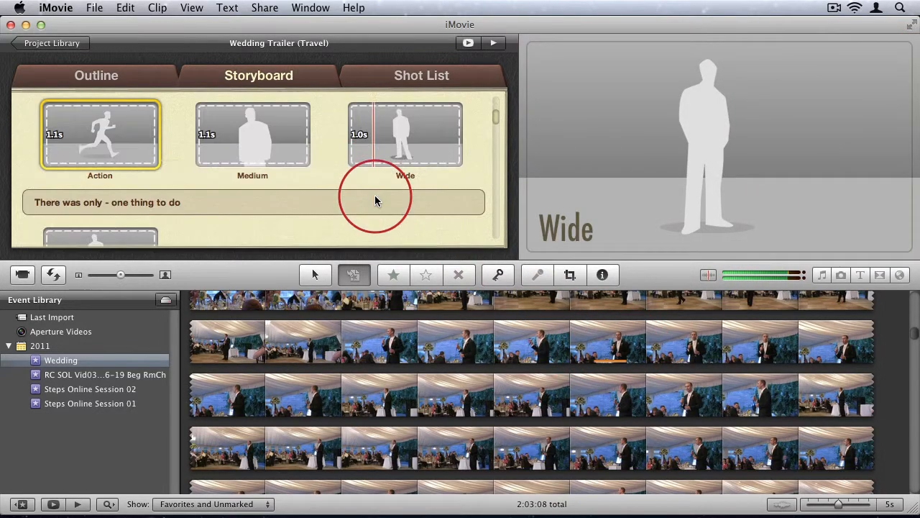
Fill the Action shot under "Life for the Applechamp - had gotten Crazy" with about a second of the guests dancing in the tent
scroll(683, 369, "down", 5)
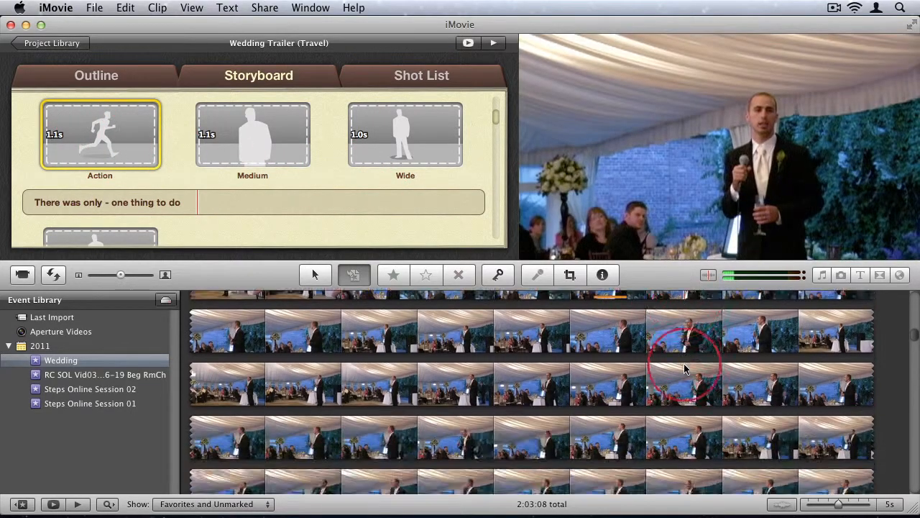
scroll(683, 369, "down", 8)
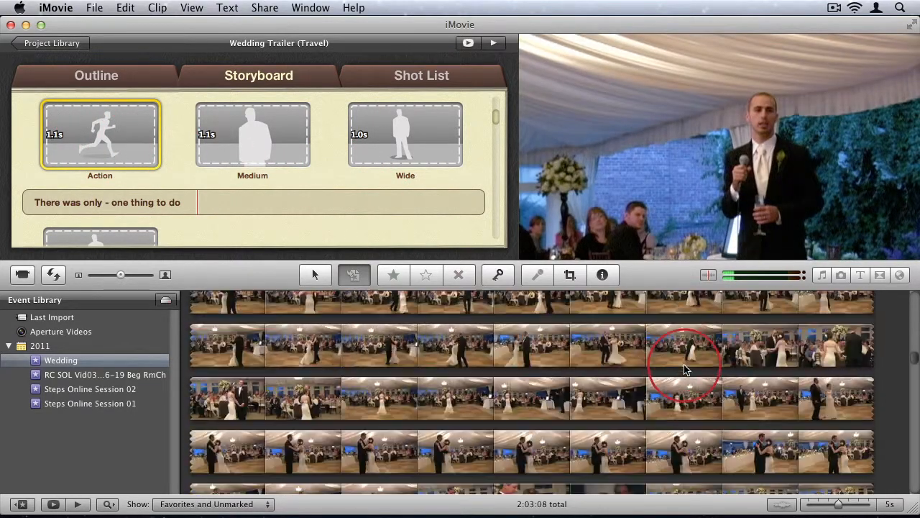
scroll(685, 369, "down", 3)
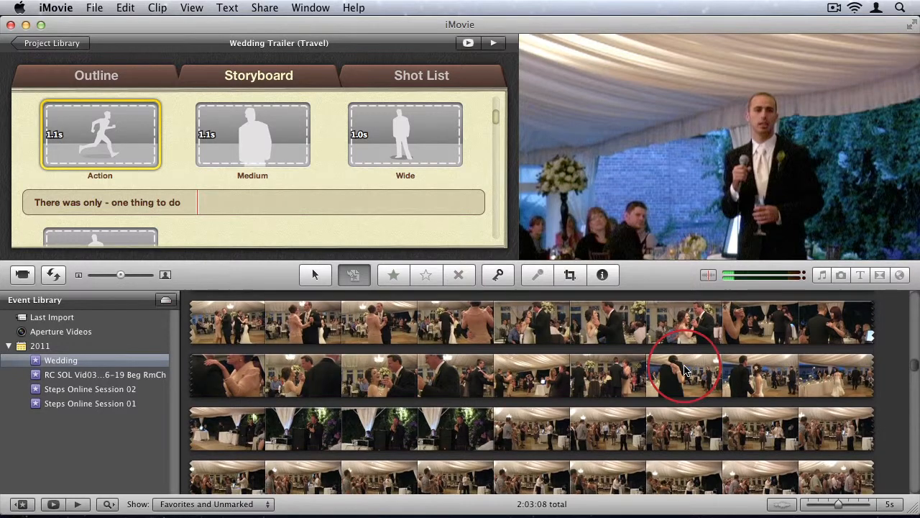
scroll(684, 369, "down", 4)
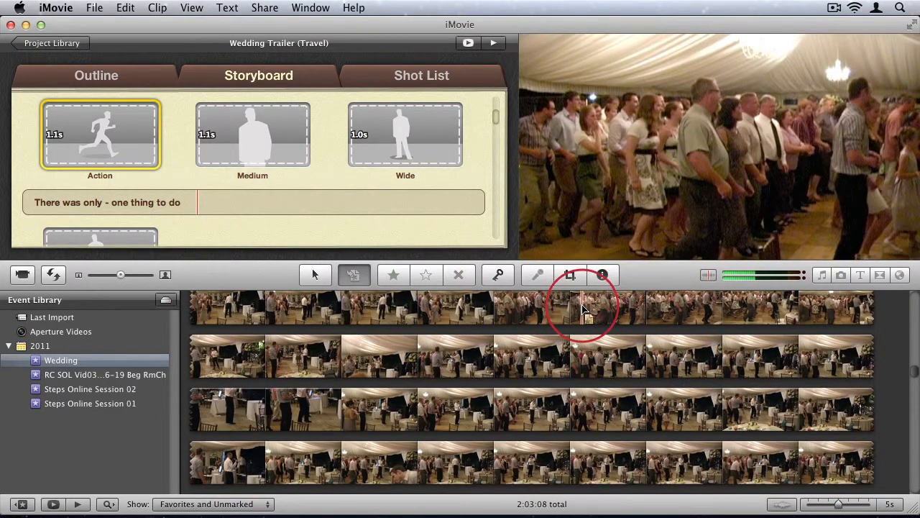
left_click(584, 309)
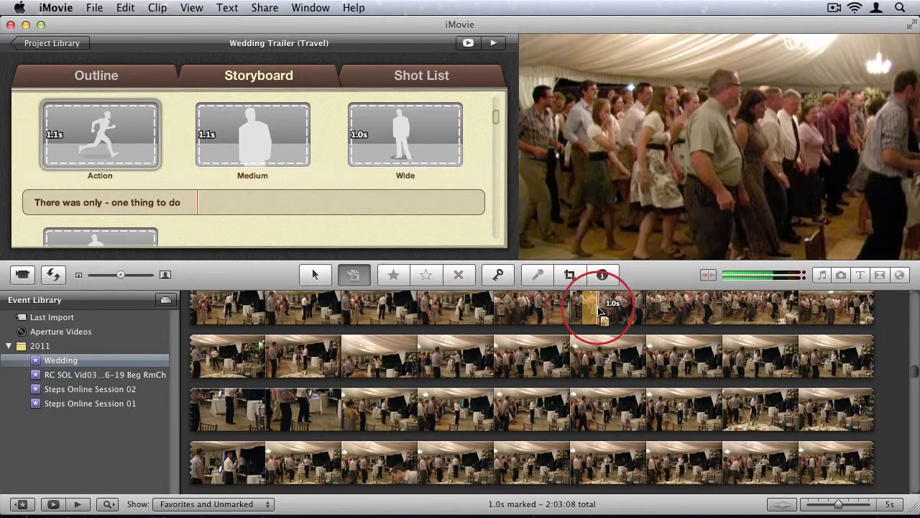
left_click_drag(602, 310, 129, 144)
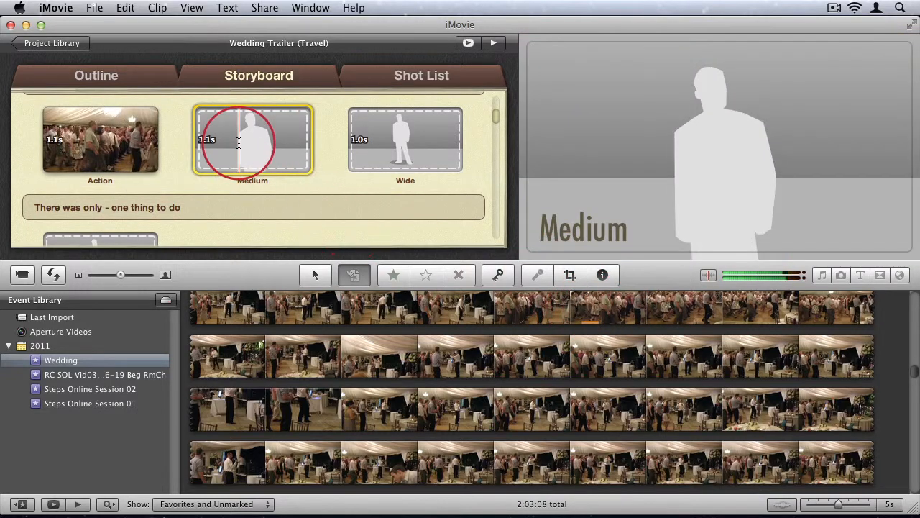
Fill the Medium and Wide shots under "Life for the Applechamp - had gotten Crazy" with two moments of the man in black giving his speech
scroll(550, 384, "up", 10)
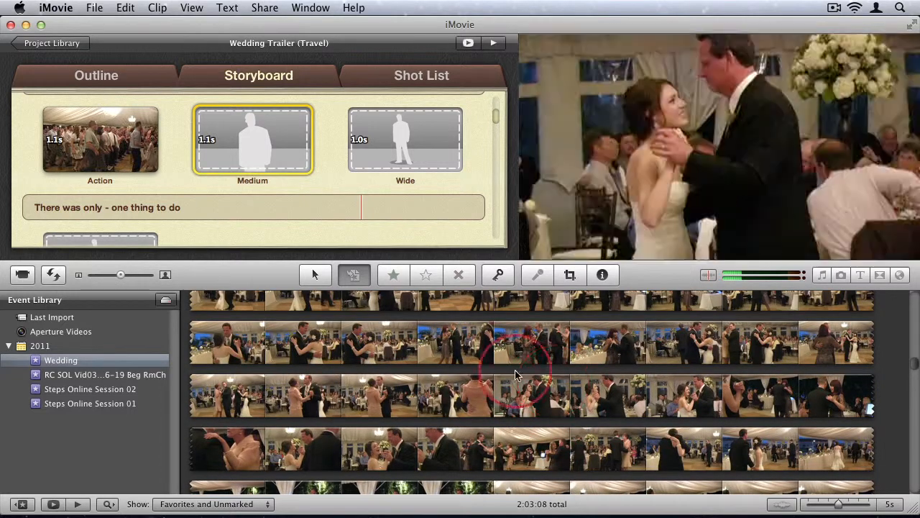
scroll(514, 370, "up", 10)
scroll(493, 368, "up", 5)
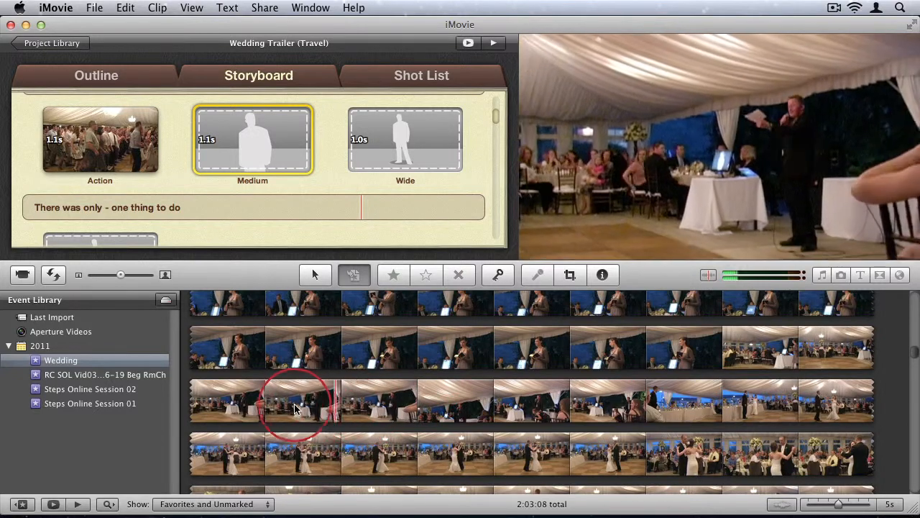
left_click(239, 410)
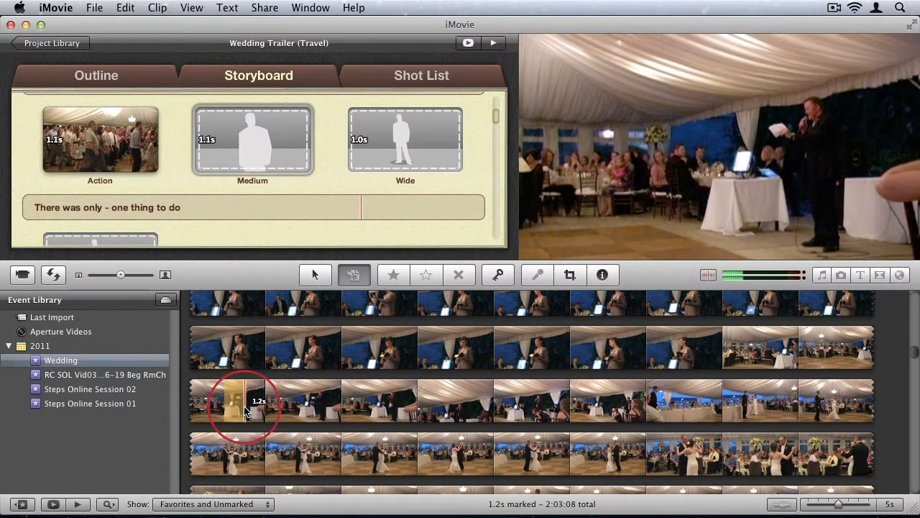
left_click(241, 409)
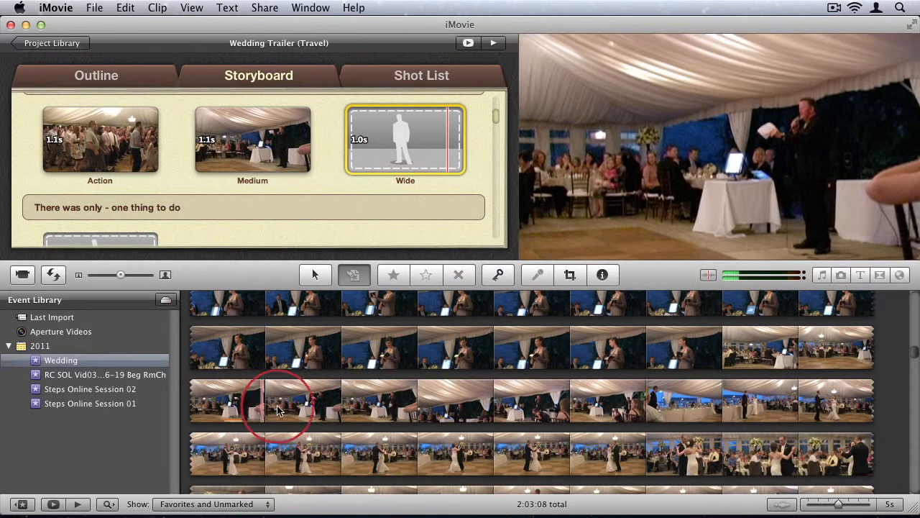
left_click(388, 411)
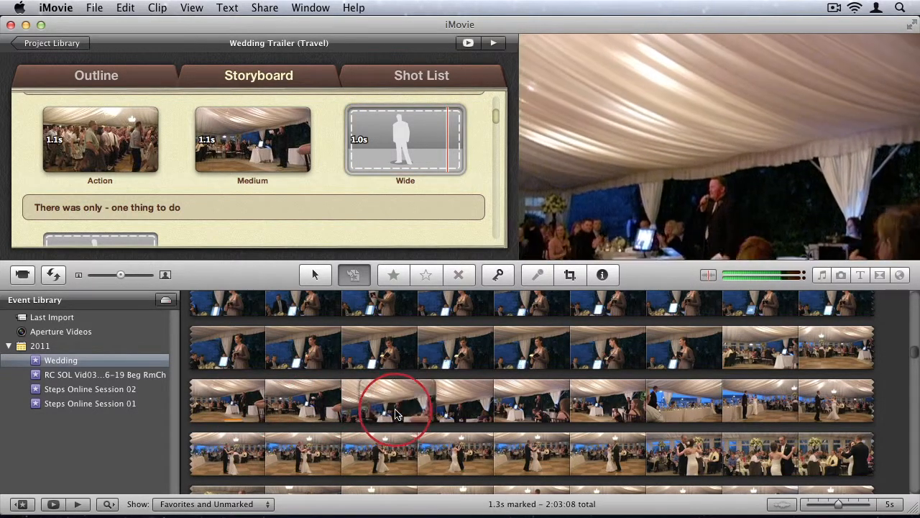
left_click(393, 412)
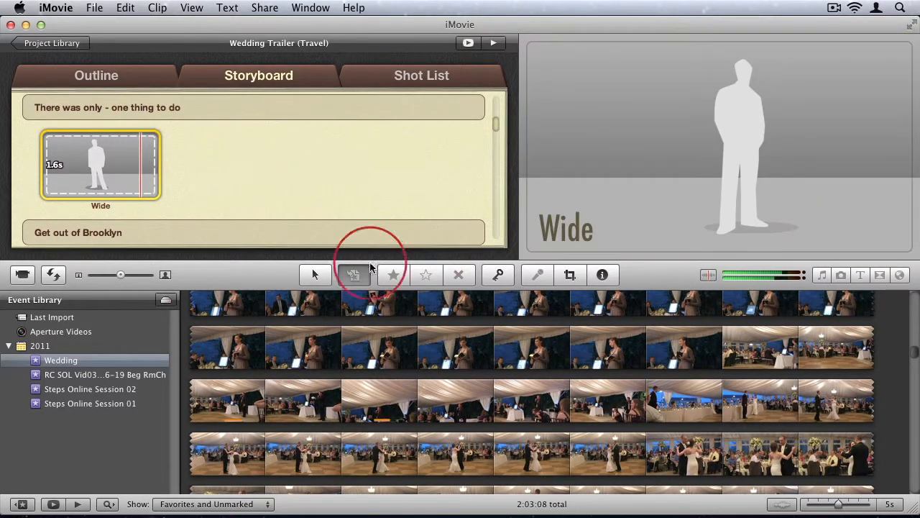
Fill the Action shot under "Get out of Brooklyn" with the woman giving a speech at the microphone
scroll(153, 181, "up", 2)
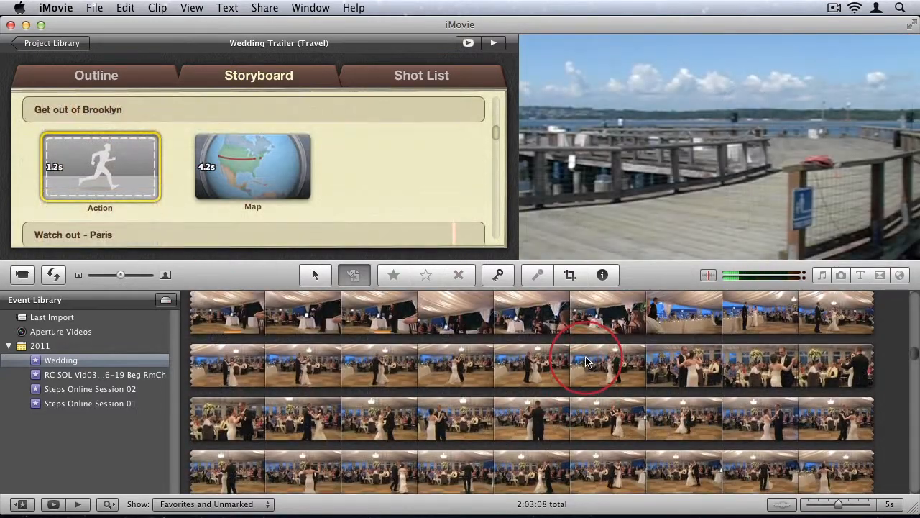
scroll(586, 361, "up", 5)
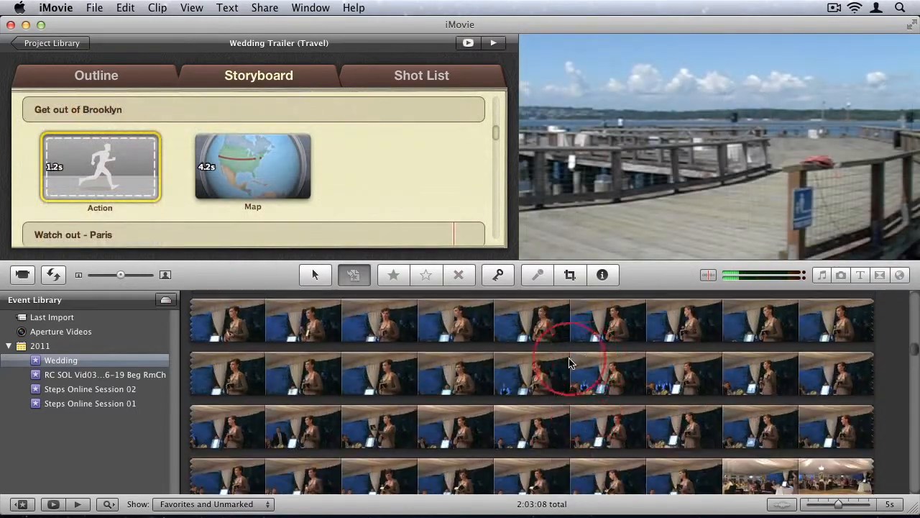
left_click(536, 374)
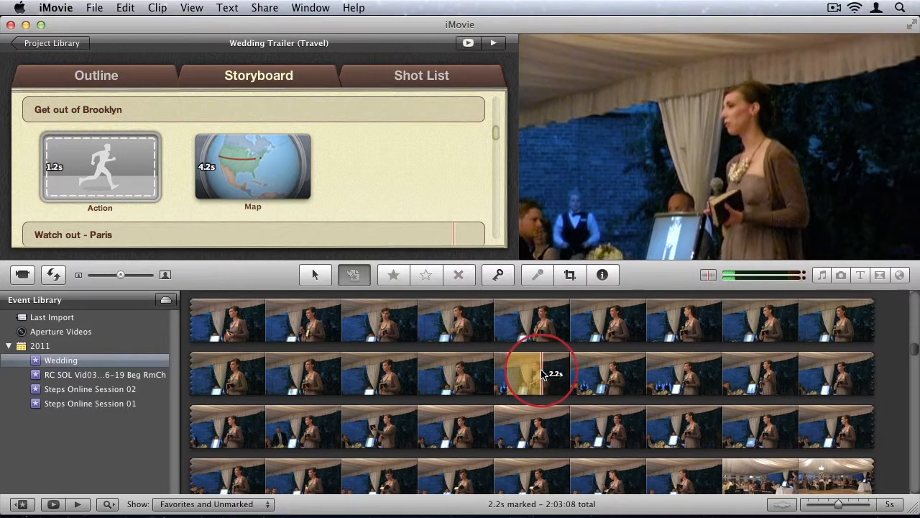
Look over the whole storyboard from the opening section to the credits, and open the shot list grouped by cast member
scroll(313, 161, "up", 5)
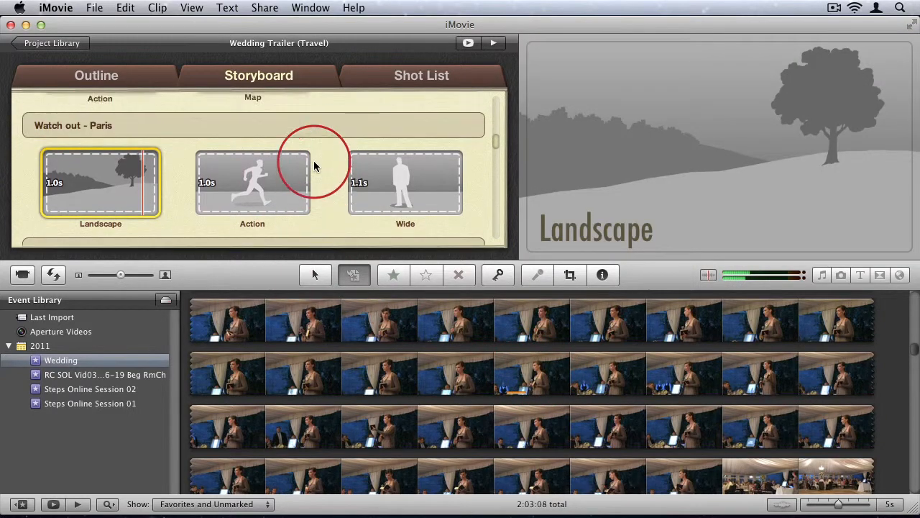
scroll(314, 160, "down", 5)
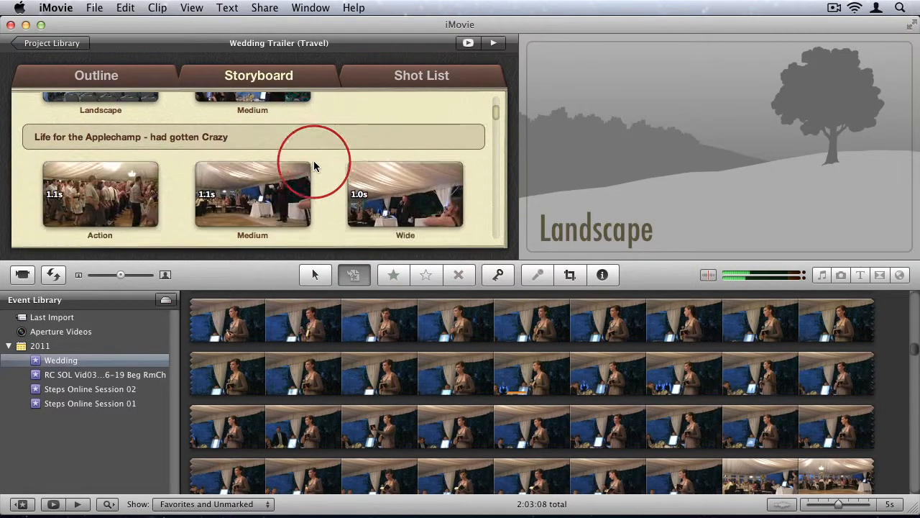
scroll(313, 160, "up", 5)
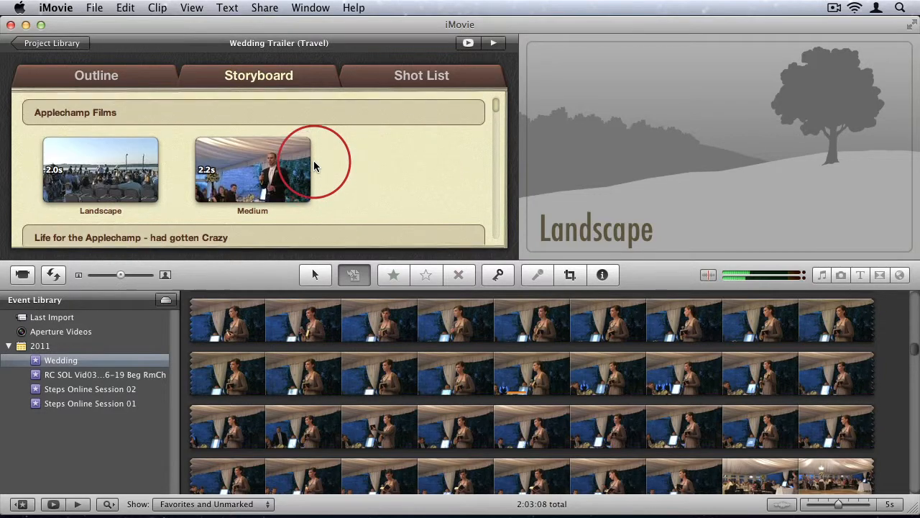
scroll(313, 160, "down", 10)
scroll(314, 164, "down", 5)
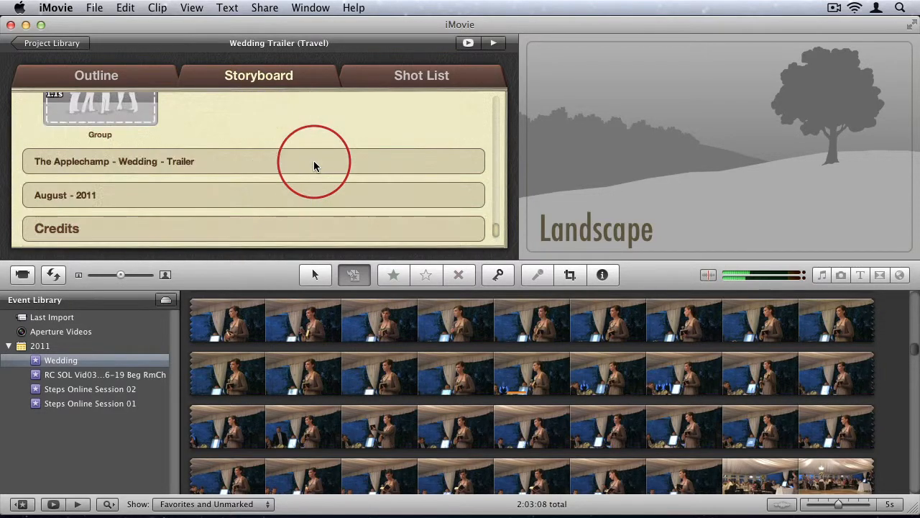
left_click(421, 79)
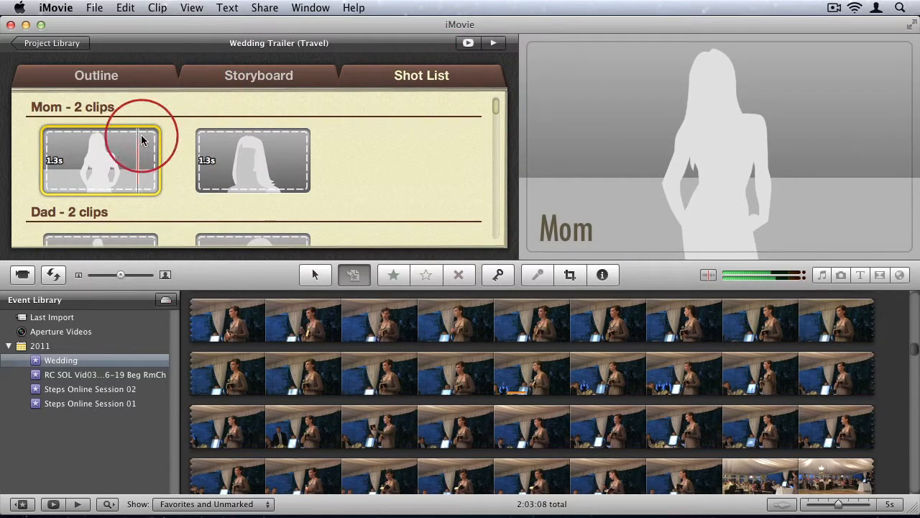
Look through the shot list's clips by cast member and by shot type, from Mom down to Action, Group and Landscape
scroll(339, 170, "down", 8)
scroll(338, 170, "up", 8)
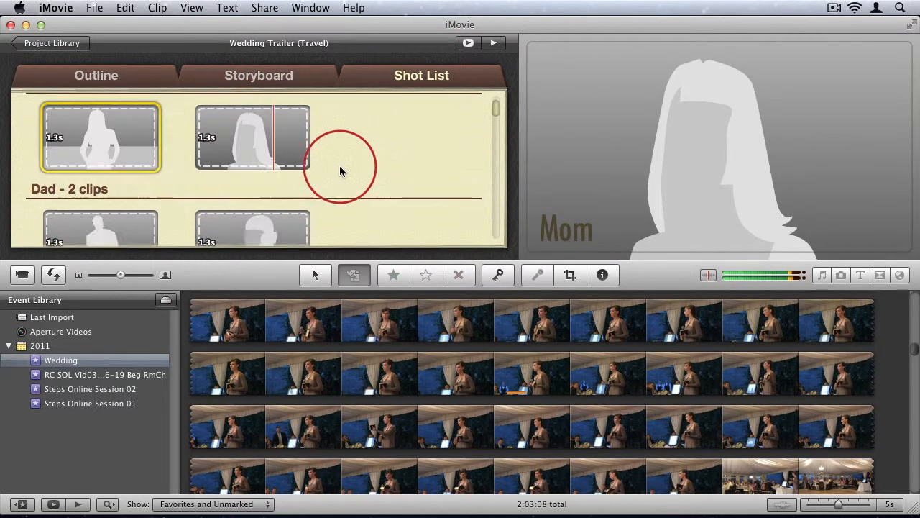
scroll(340, 171, "up", 1)
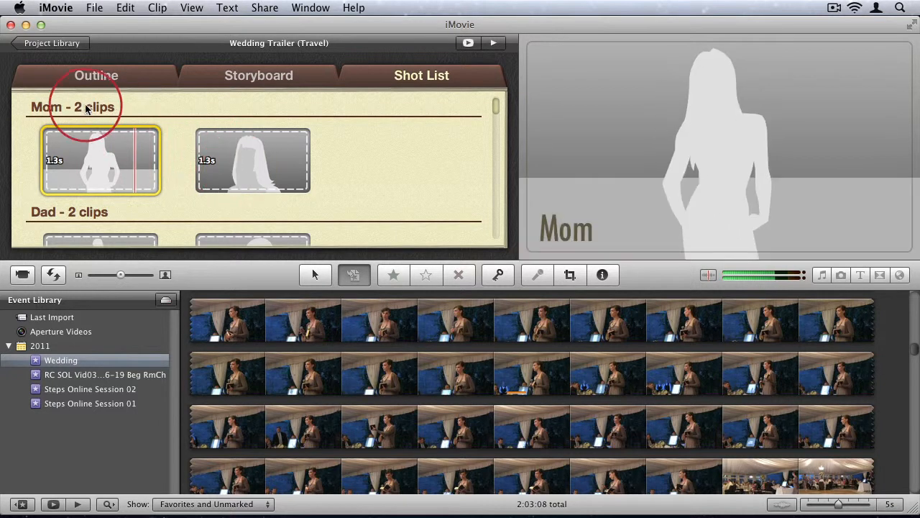
scroll(220, 149, "down", 3)
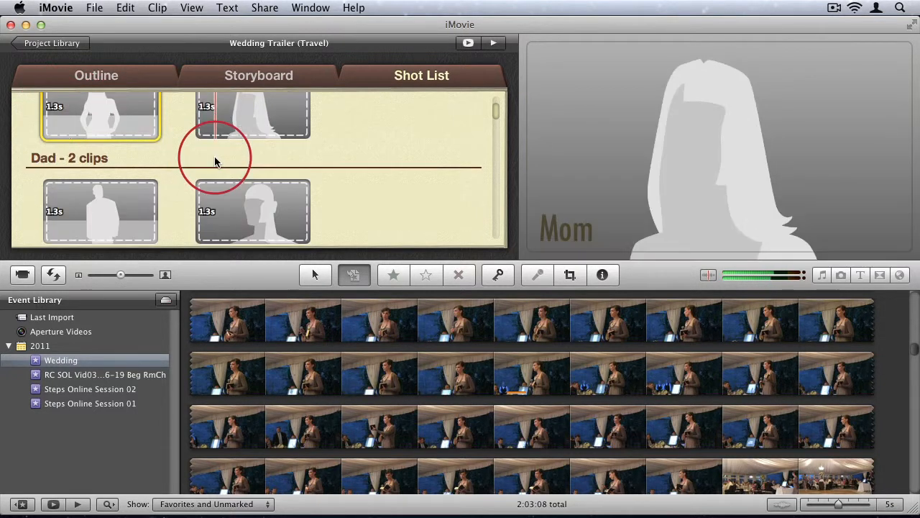
scroll(170, 193, "down", 6)
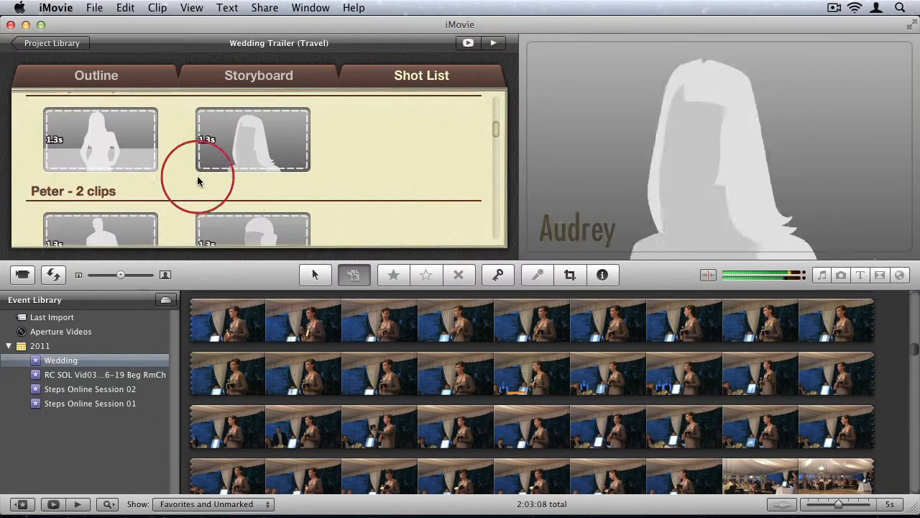
scroll(199, 179, "up", 3)
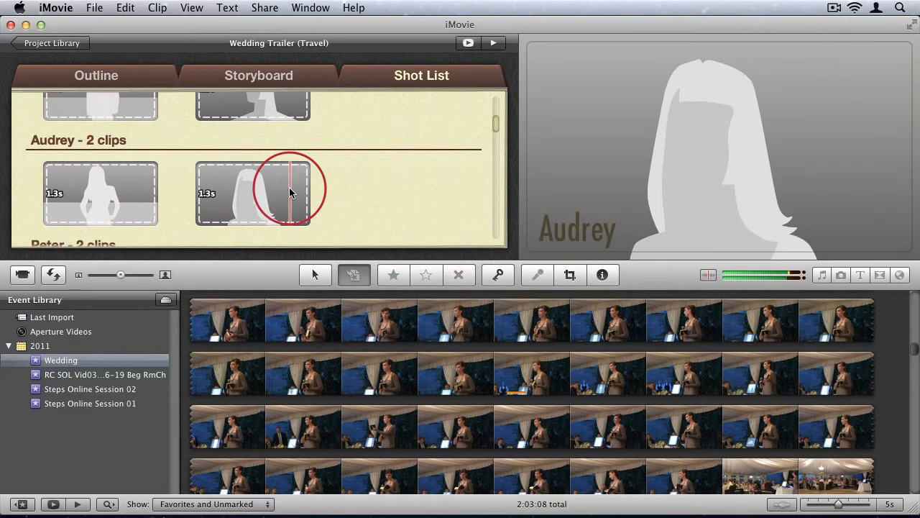
scroll(289, 187, "down", 5)
scroll(176, 164, "down", 5)
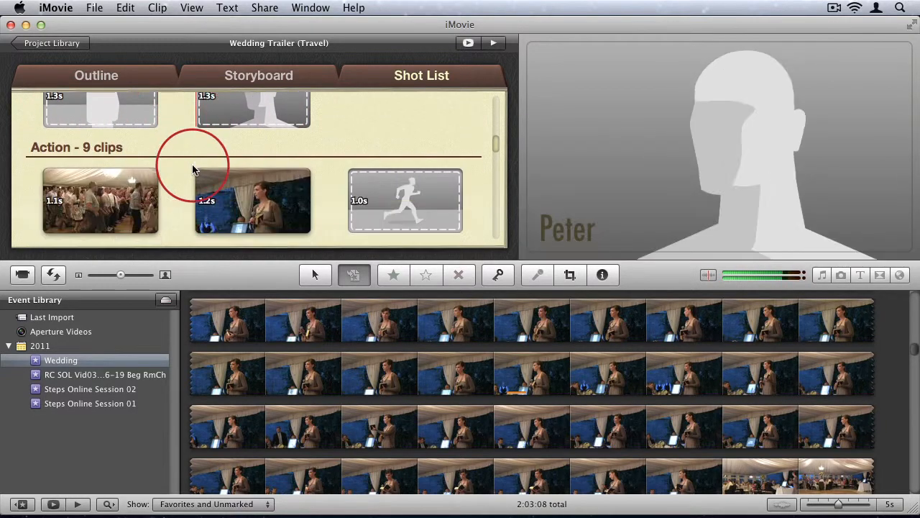
scroll(345, 151, "down", 5)
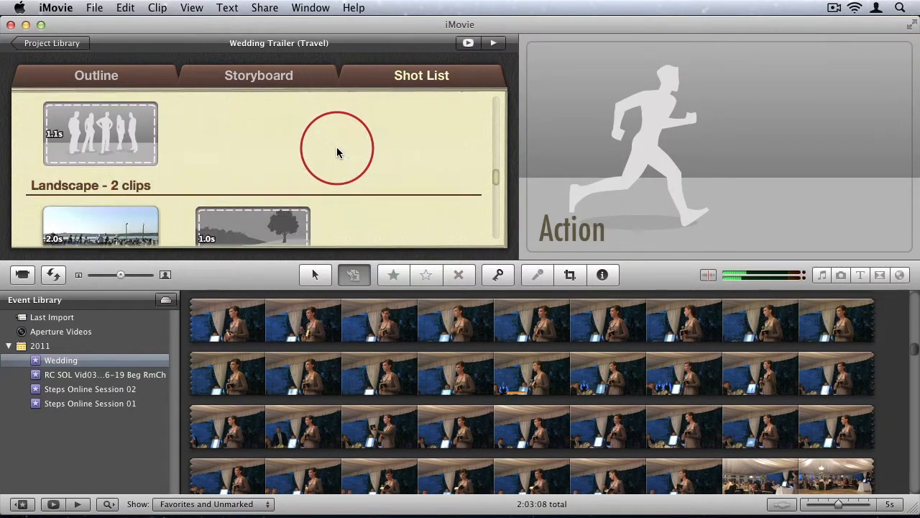
scroll(339, 148, "up", 5)
scroll(283, 170, "down", 5)
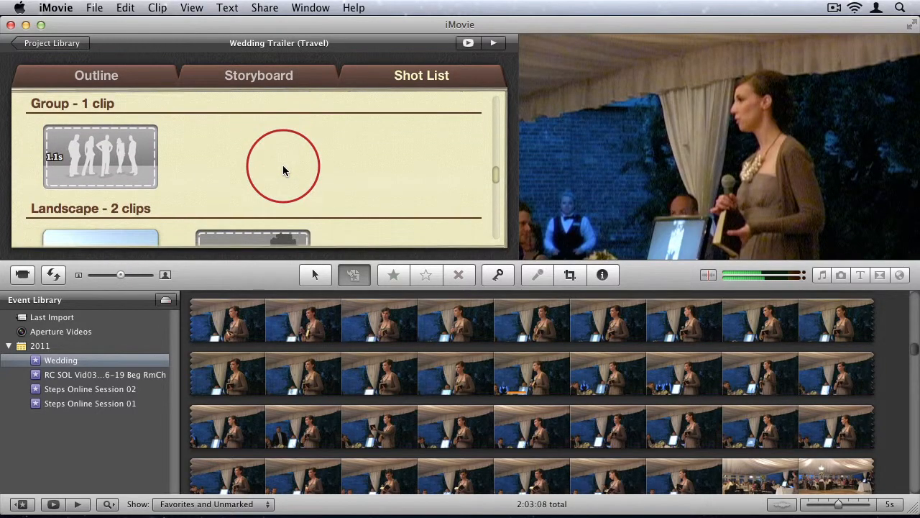
scroll(143, 173, "down", 5)
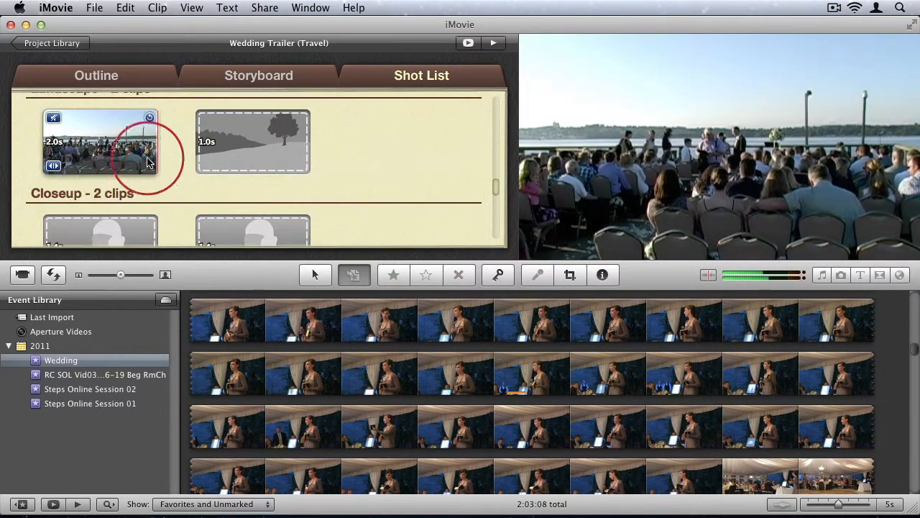
Compare the storyboard order, from Applechamp Films to the credits, with the shot list's grouping by shot type
left_click(262, 76)
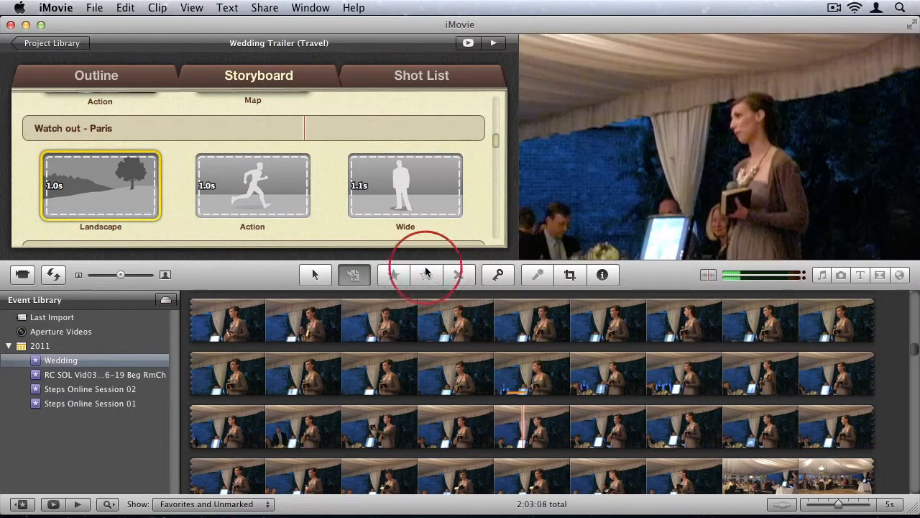
scroll(146, 157, "down", 5)
scroll(146, 157, "up", 5)
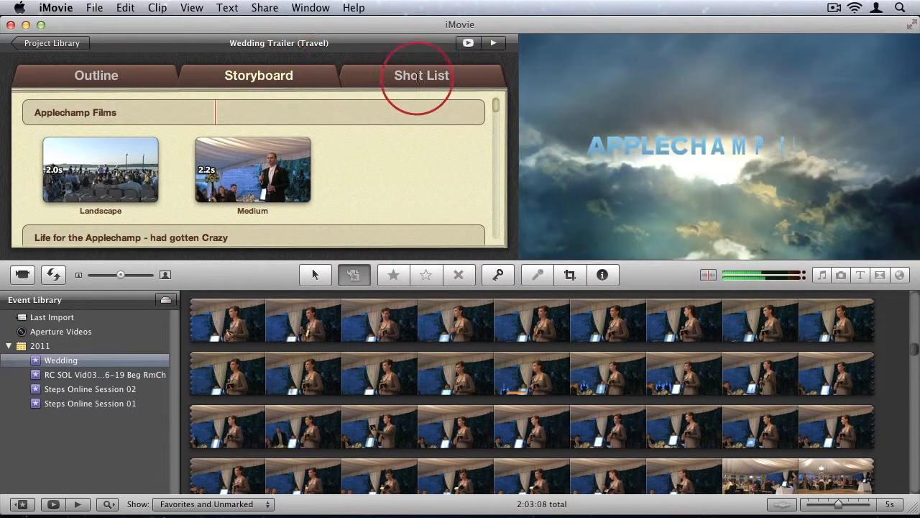
left_click(419, 81)
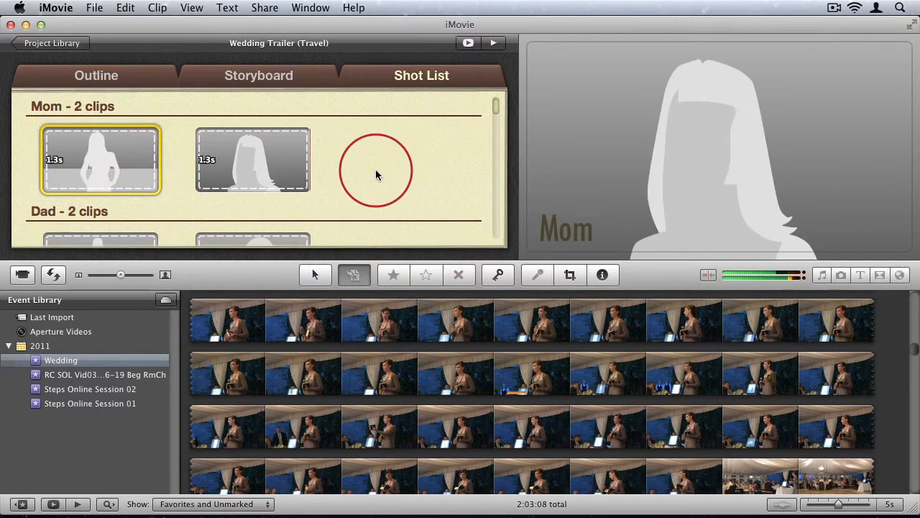
scroll(374, 170, "down", 10)
scroll(375, 173, "down", 3)
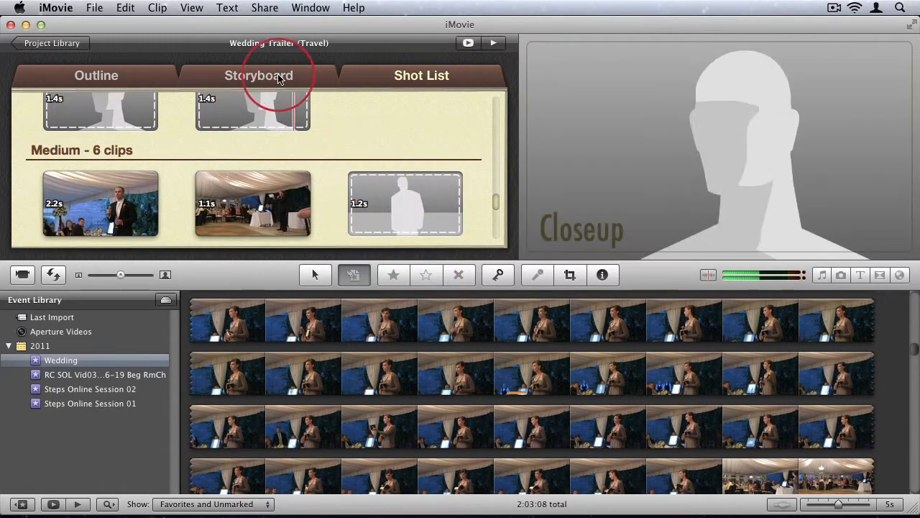
left_click(272, 79)
scroll(237, 189, "down", 6)
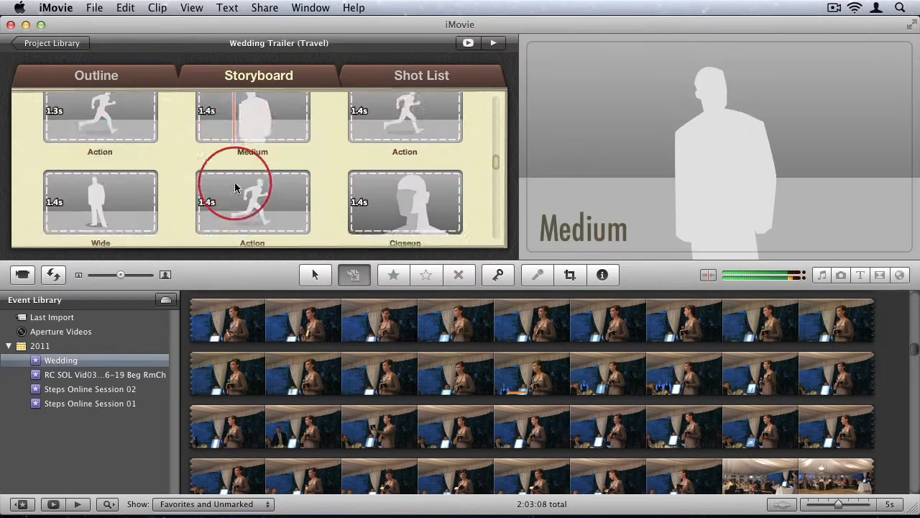
scroll(239, 171, "down", 10)
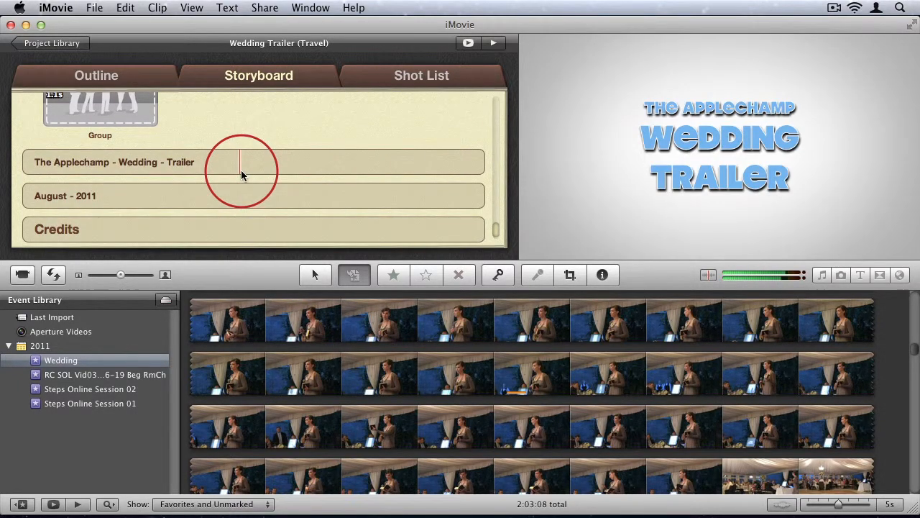
scroll(241, 169, "up", 15)
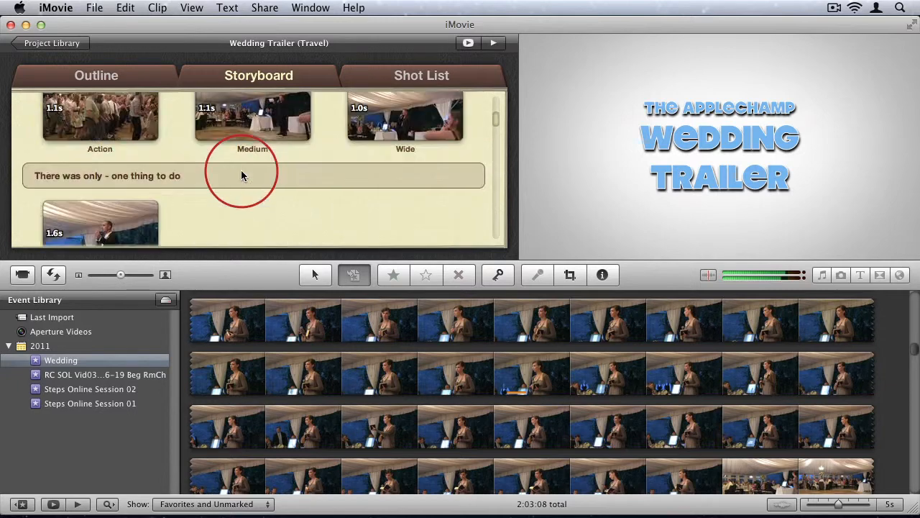
Play the wedding trailer, and review the storyboard from the opening section down to the credits
left_click(493, 43)
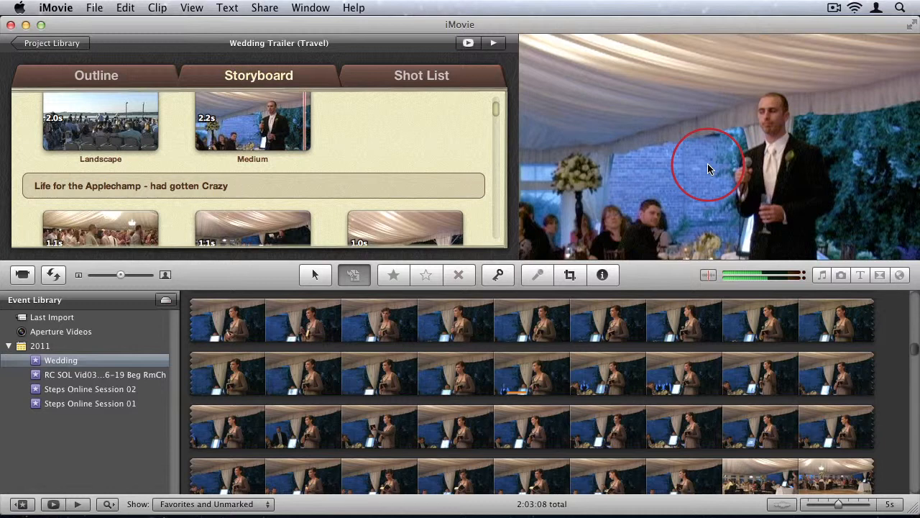
scroll(431, 168, "up", 3)
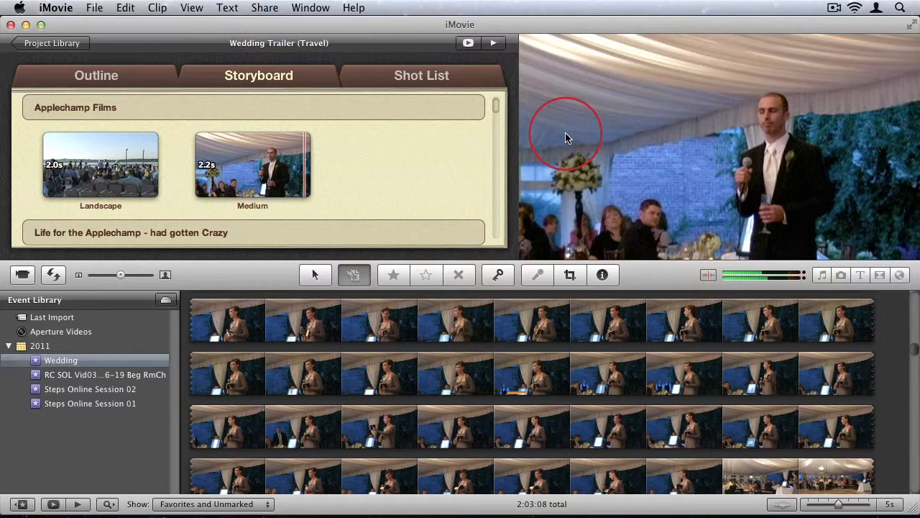
scroll(335, 163, "down", 10)
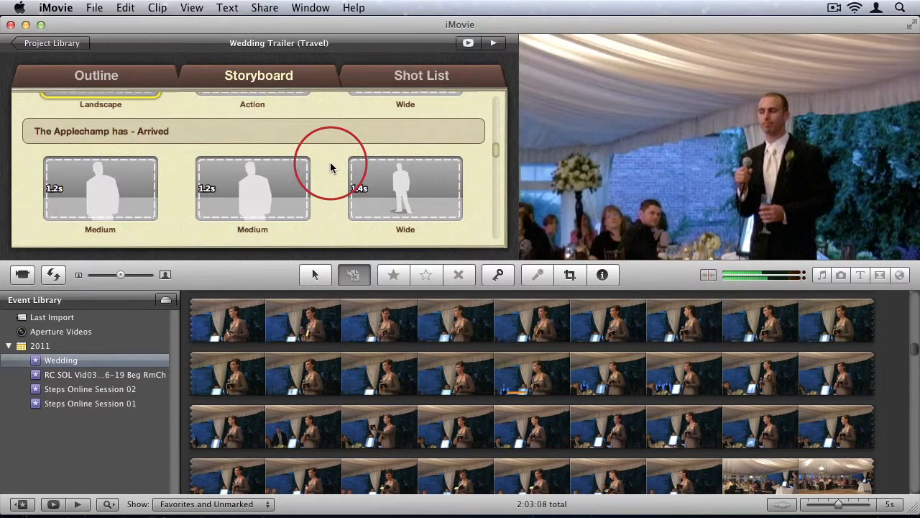
scroll(331, 158, "down", 15)
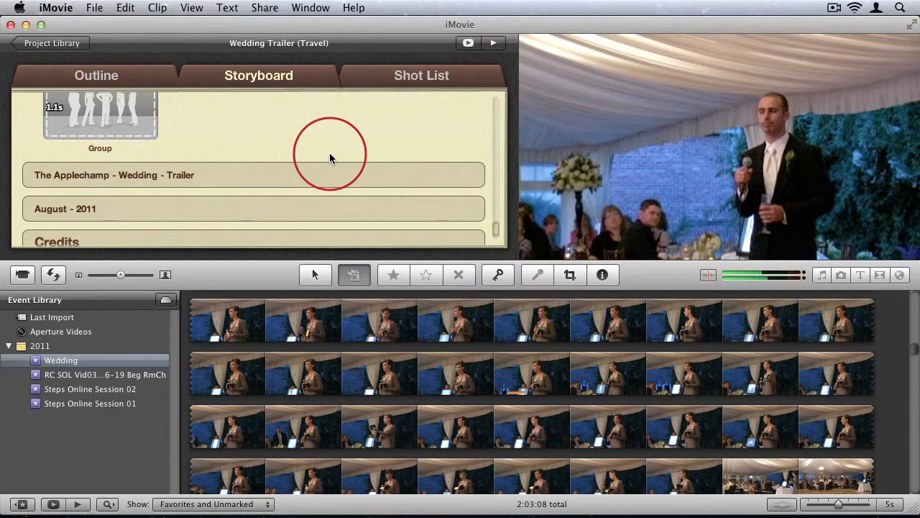
scroll(329, 158, "down", 2)
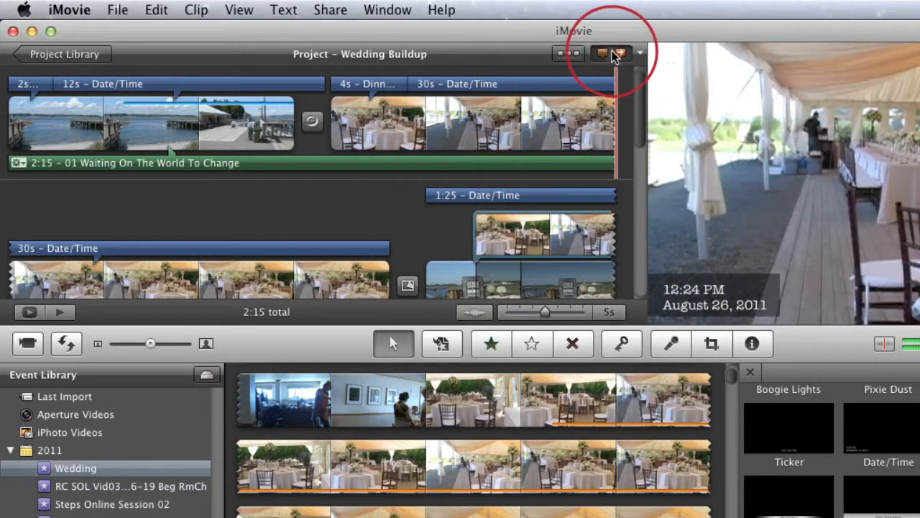
Check in the application preferences that Show Advanced Tools is enabled for the Wedding Buildup project
left_click(58, 10)
left_click(71, 57)
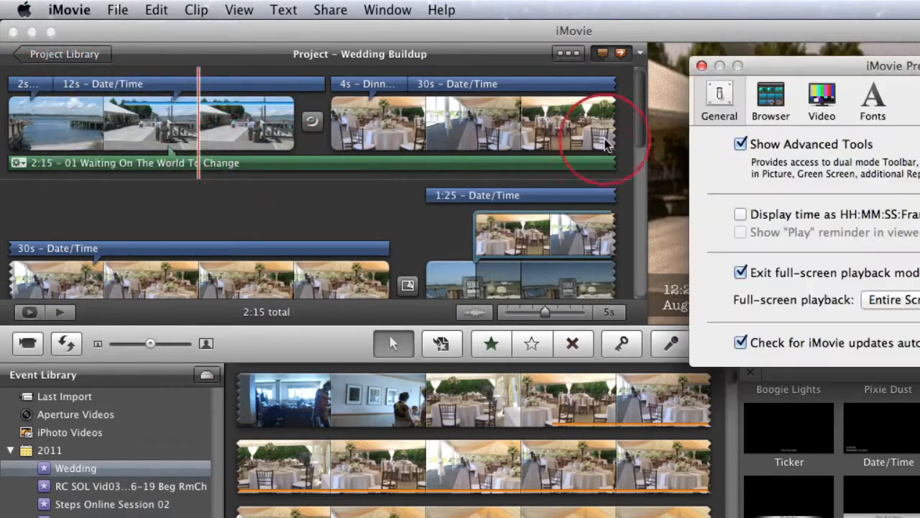
left_click(701, 67)
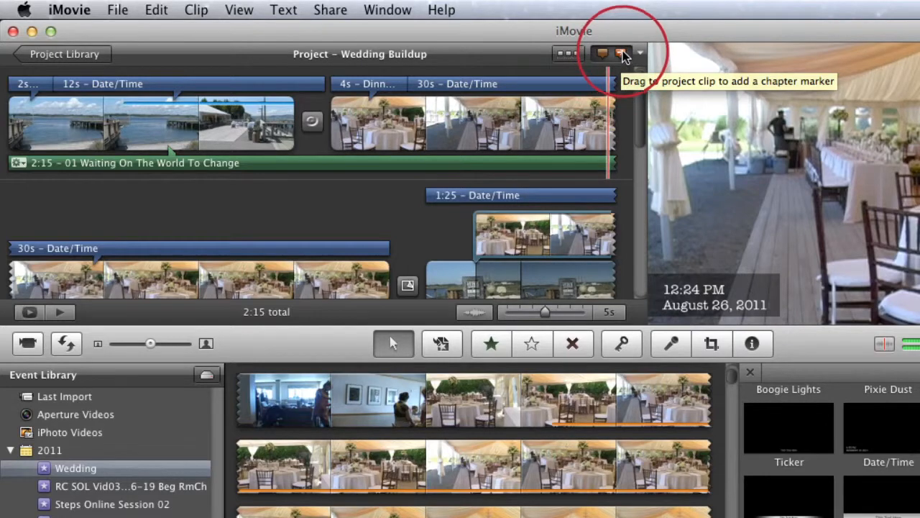
Add chapter markers named "Dinner Setup" at the start of the dinner tables clip and "View" at the start of the 1:25 waterfront clip
mouse_move(621, 64)
left_mouse_down()
mouse_move(441, 58)
mouse_move(380, 107)
mouse_move(325, 96)
mouse_move(340, 109)
mouse_move(327, 98)
left_mouse_up()
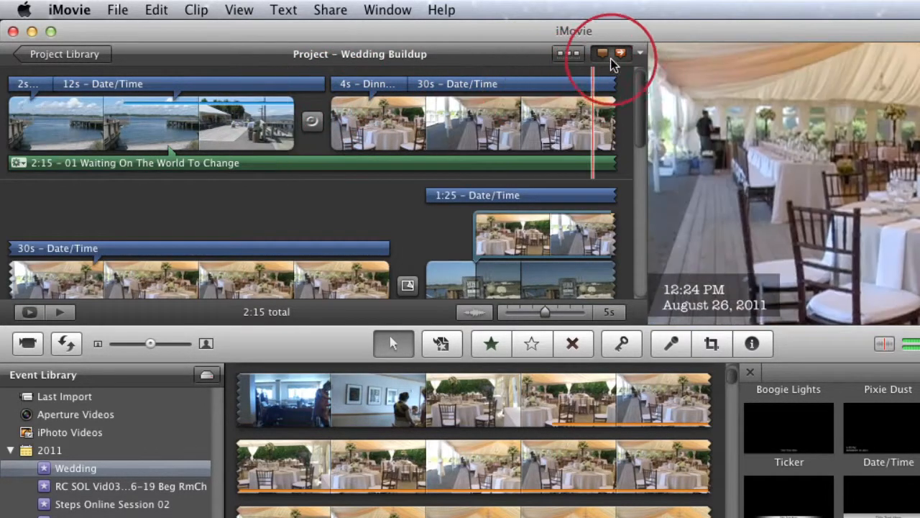
left_click_drag(611, 63, 328, 124)
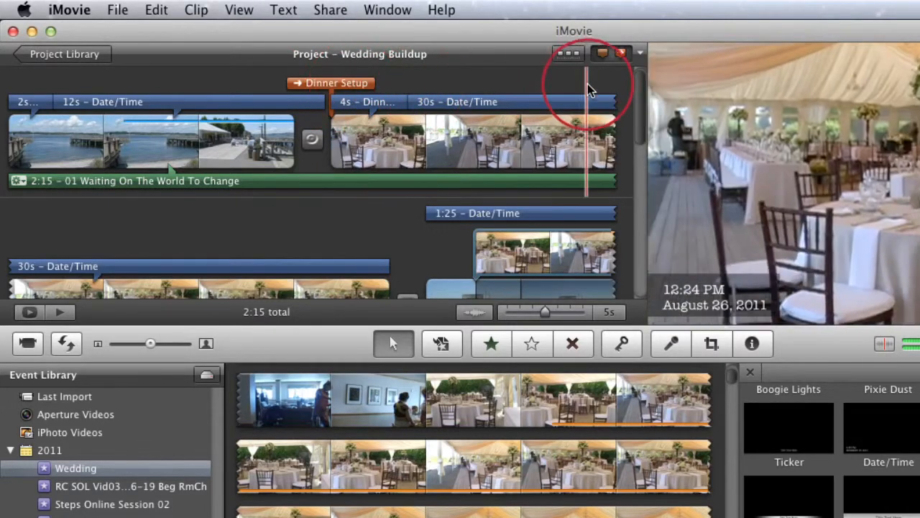
mouse_move(620, 52)
left_mouse_down()
mouse_move(429, 277)
mouse_move(425, 270)
left_mouse_up()
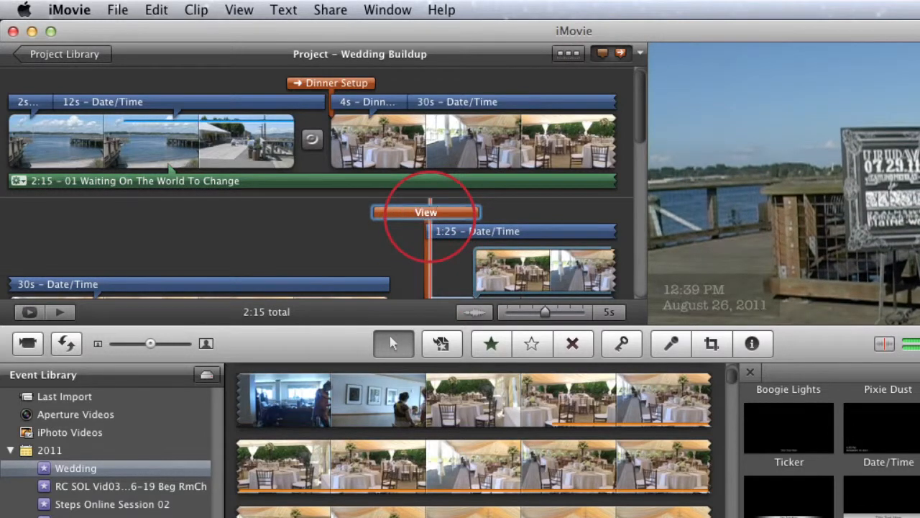
left_click_drag(429, 214, 427, 215)
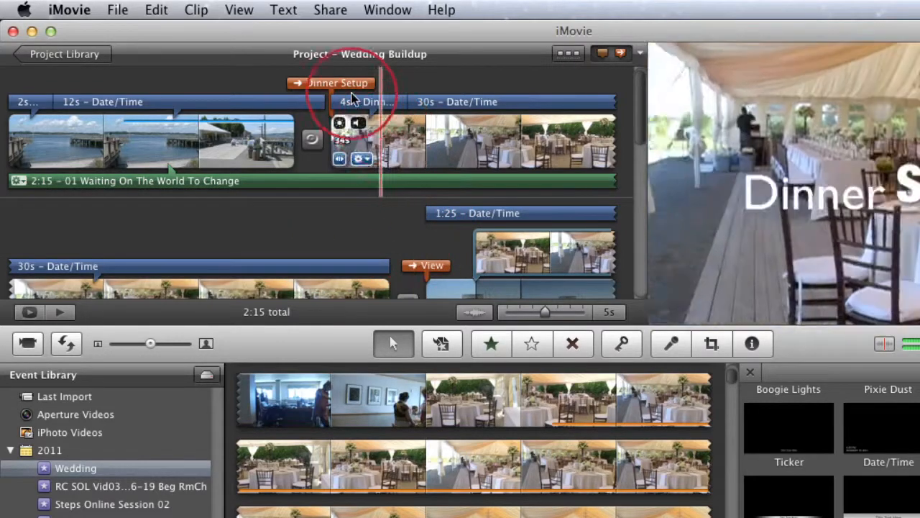
scroll(351, 98, "down", 2)
scroll(347, 93, "up", 2)
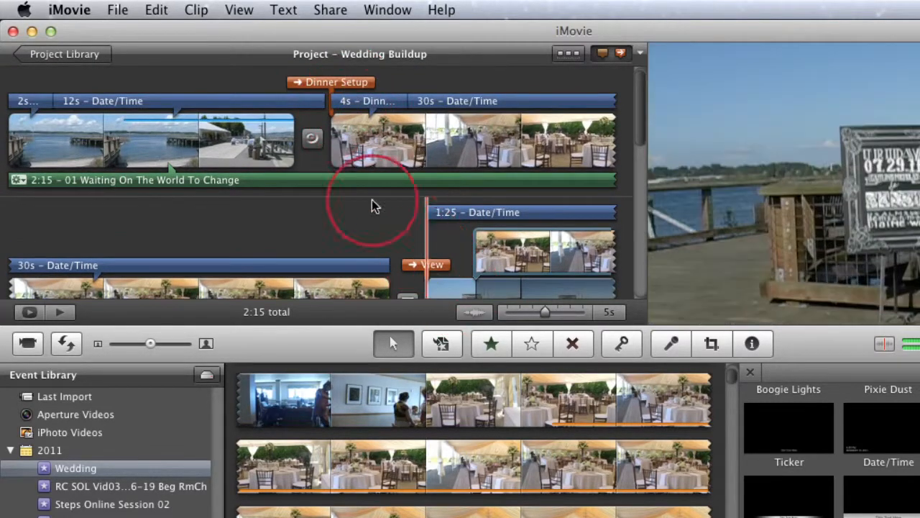
scroll(329, 96, "down", 3)
scroll(443, 204, "up", 2)
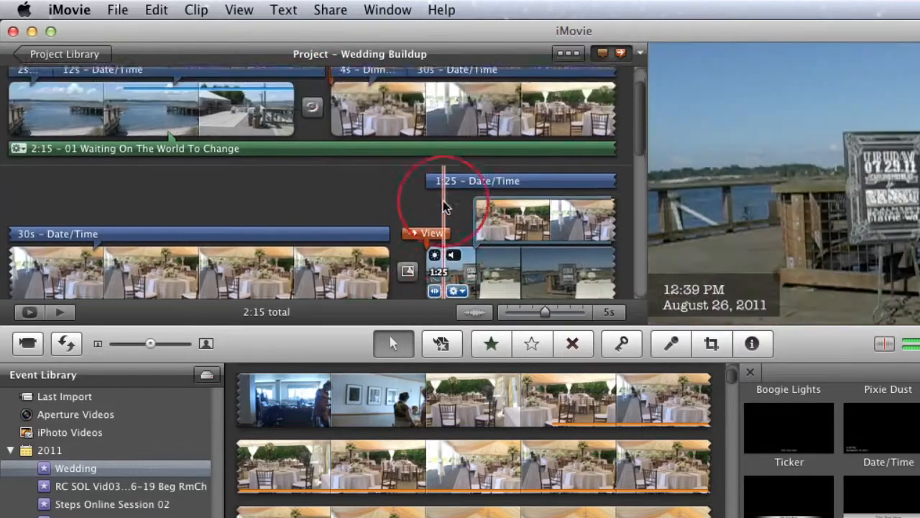
scroll(443, 206, "up", 3)
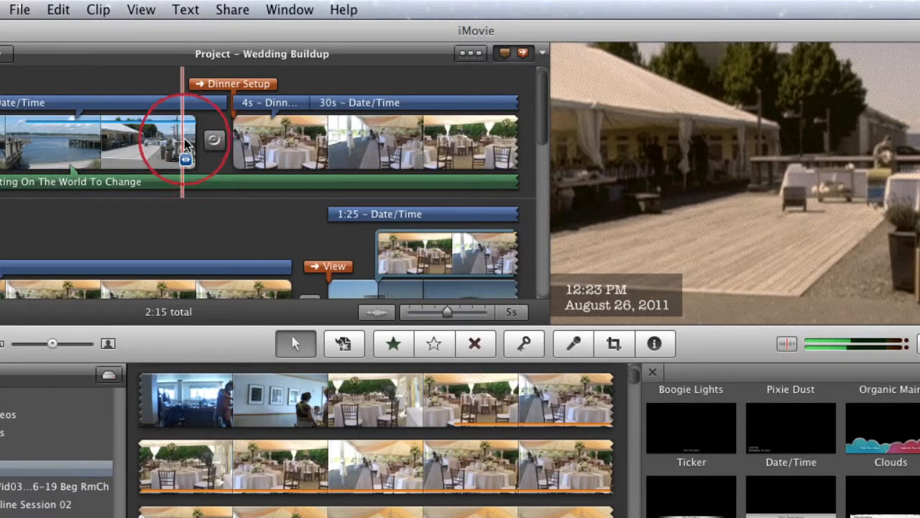
Export the movie as "Wedding Buildup" to the Desktop at the Large size, 960x540
left_click(233, 13)
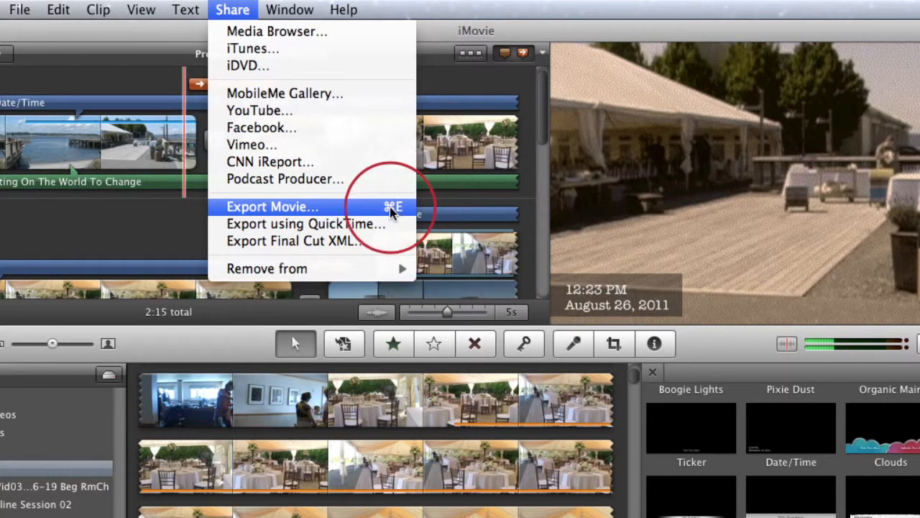
left_click(228, 12)
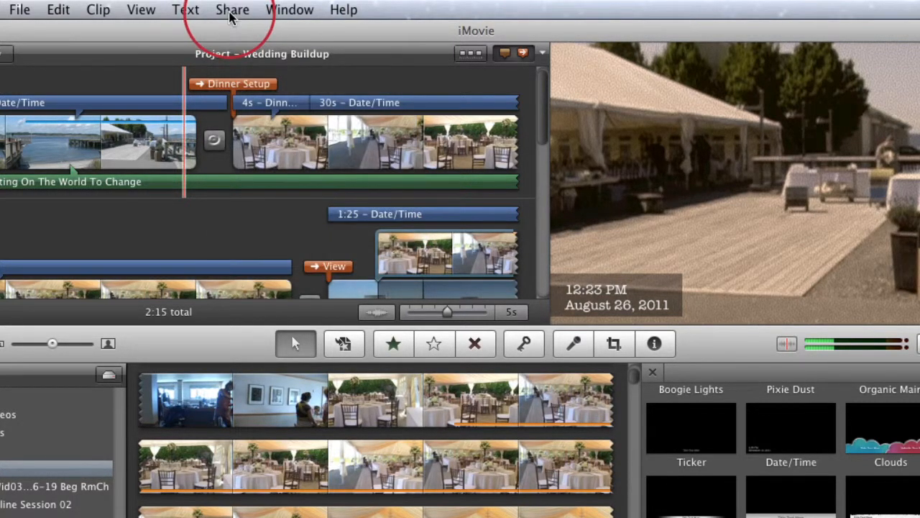
key("super+e")
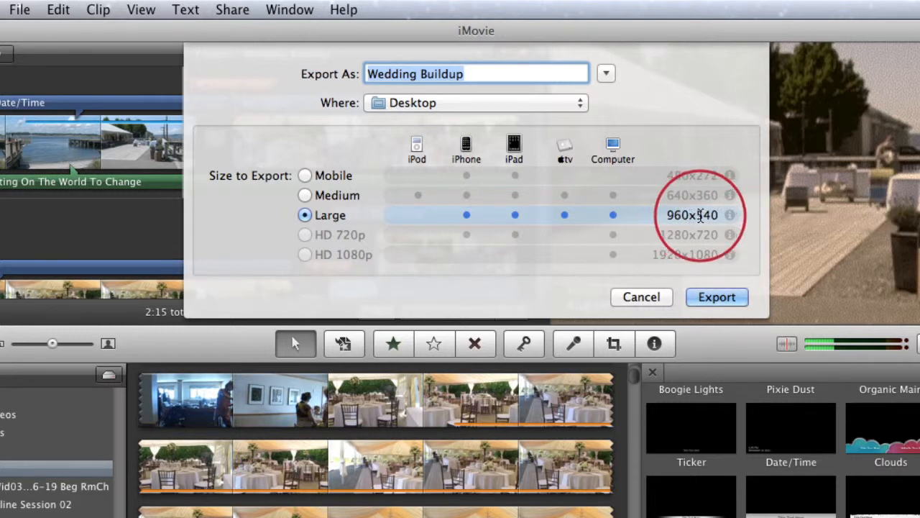
mouse_move(724, 220)
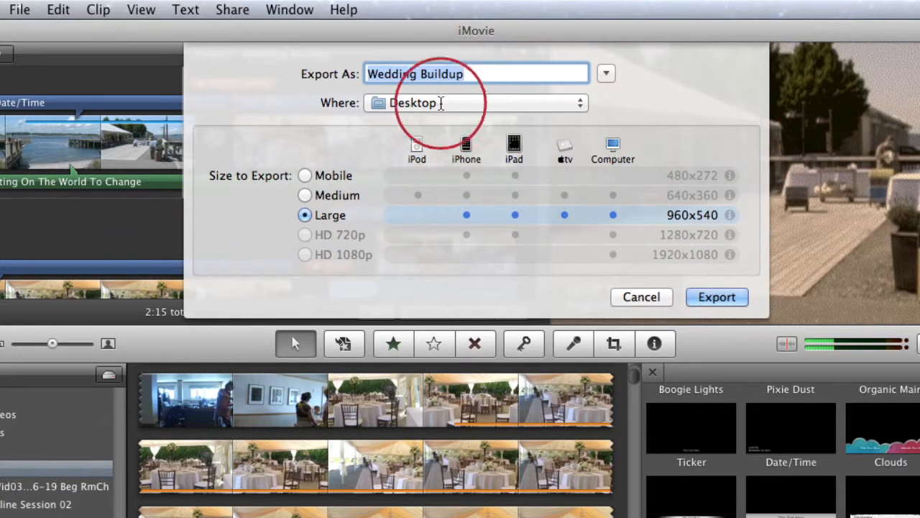
left_click(719, 297)
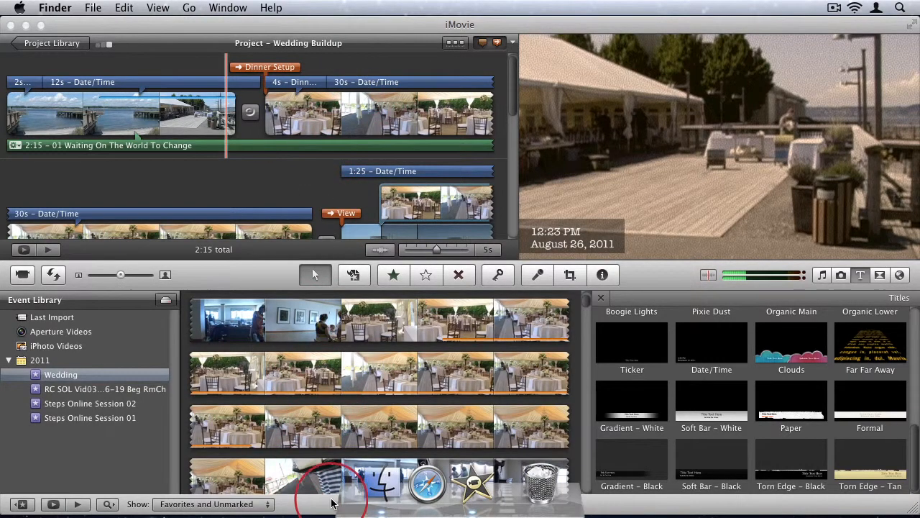
Switch to Finder, open the Desktop folder, and adjust the window and columns to check the size and kind of Wedding Buildup.m4v
left_click(375, 483)
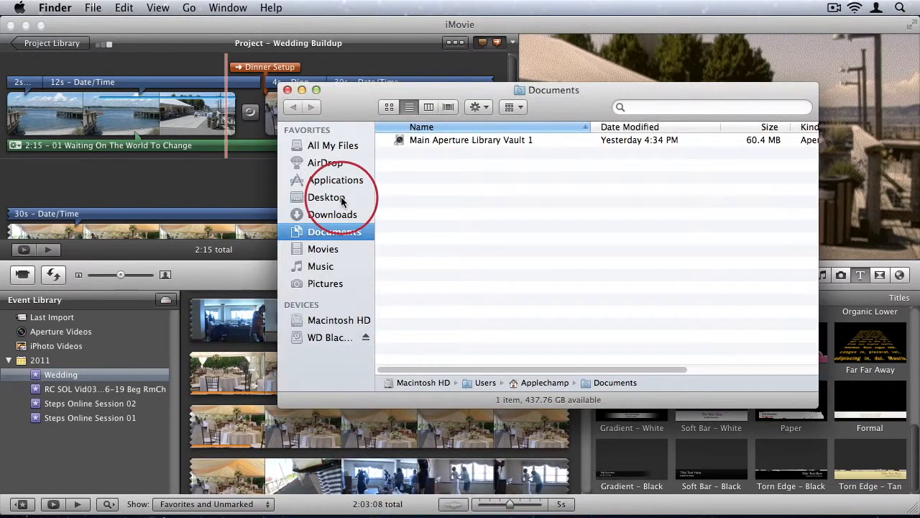
left_click(335, 198)
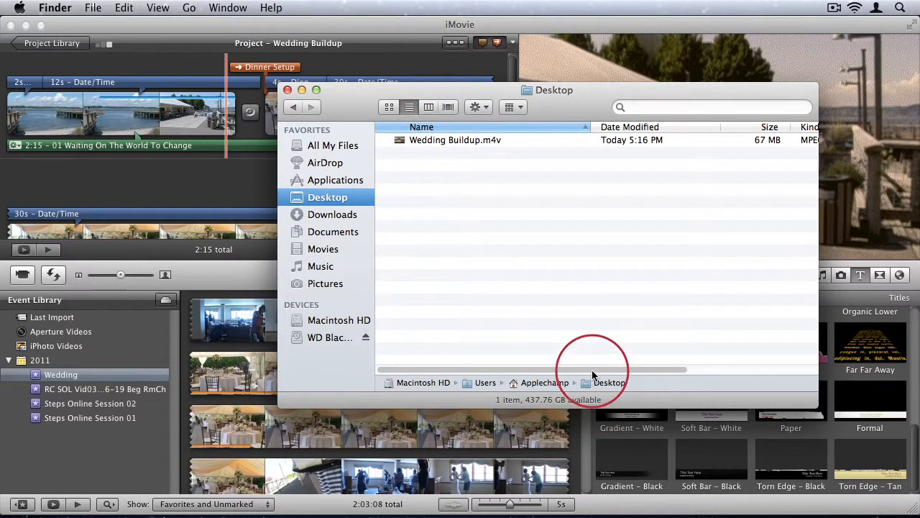
left_click_drag(592, 374, 625, 372)
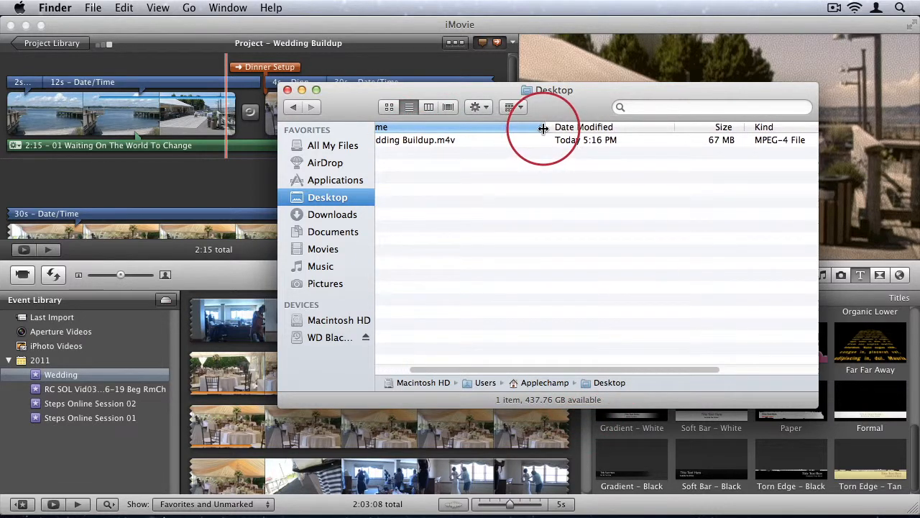
left_click_drag(543, 128, 470, 128)
left_click_drag(563, 110, 473, 92)
left_click_drag(729, 386, 775, 424)
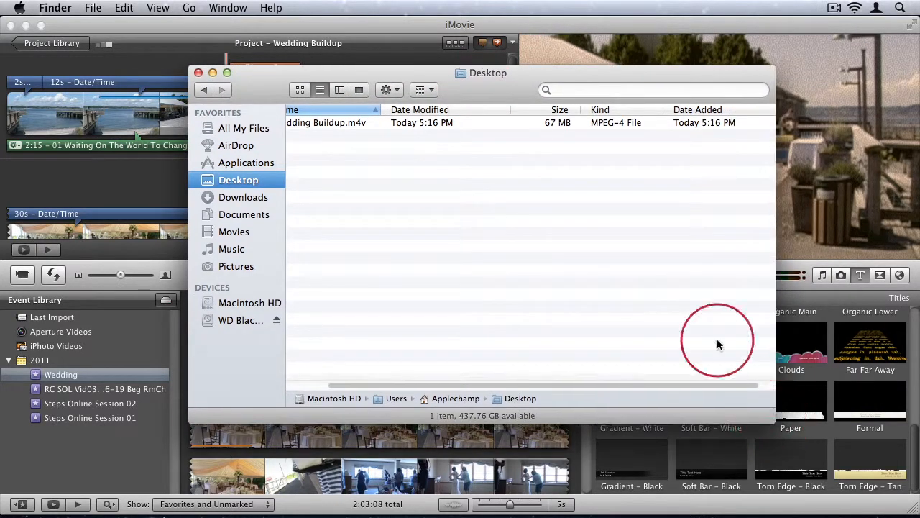
left_click_drag(501, 109, 496, 109)
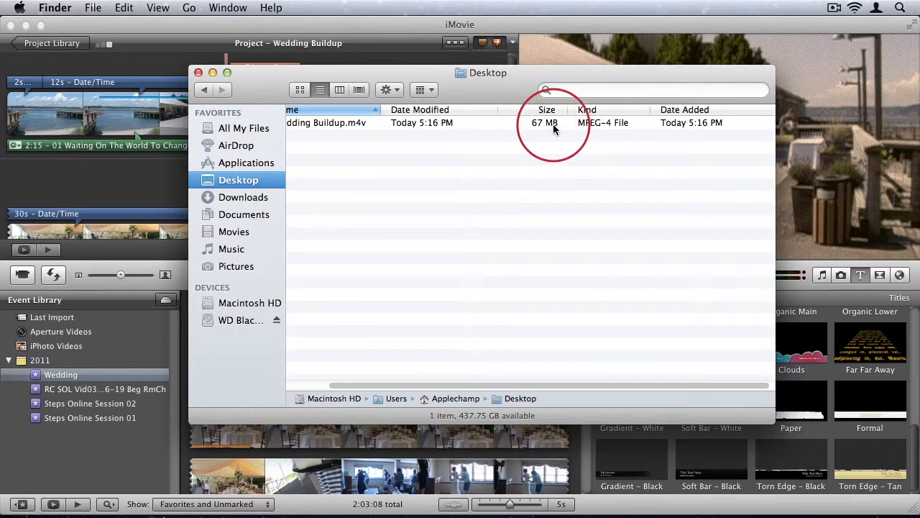
left_click_drag(461, 384, 413, 387)
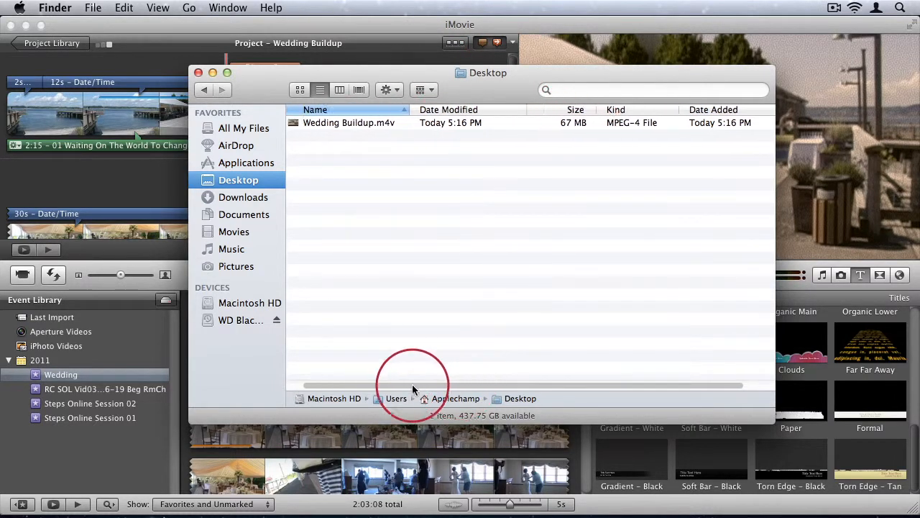
Play Wedding Buildup.m4v in a Quick Look preview to check its chapters, and close the preview
left_click(370, 124)
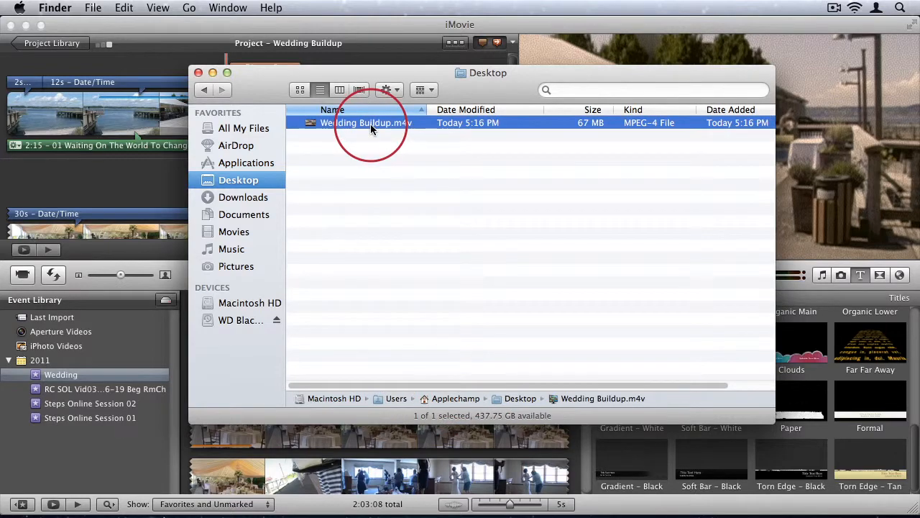
key("space")
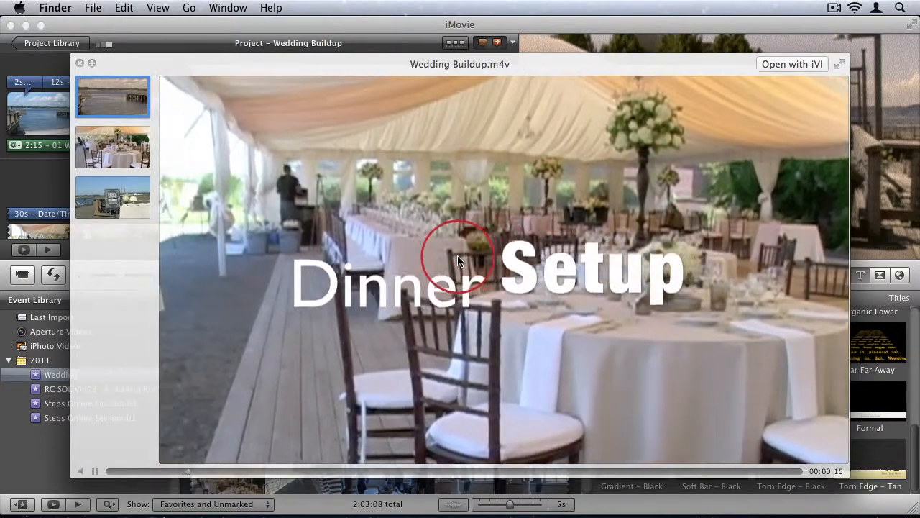
key("space")
left_click(460, 257)
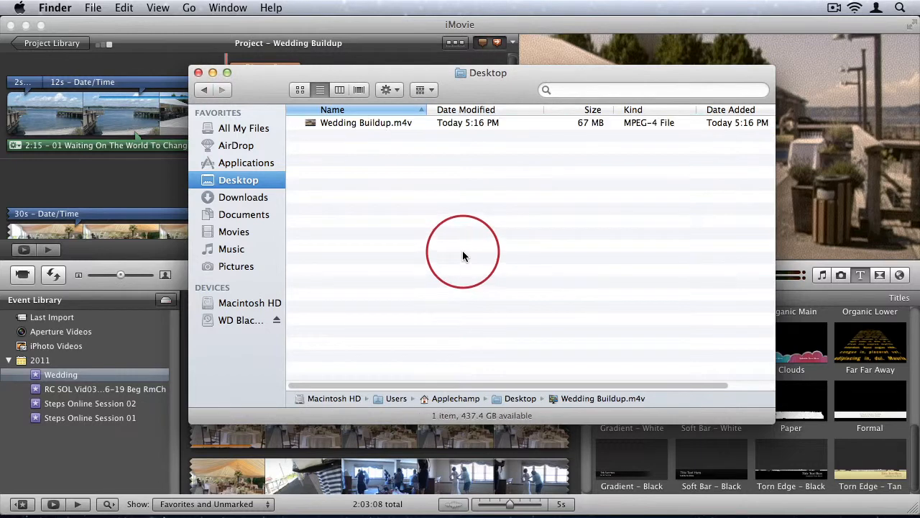